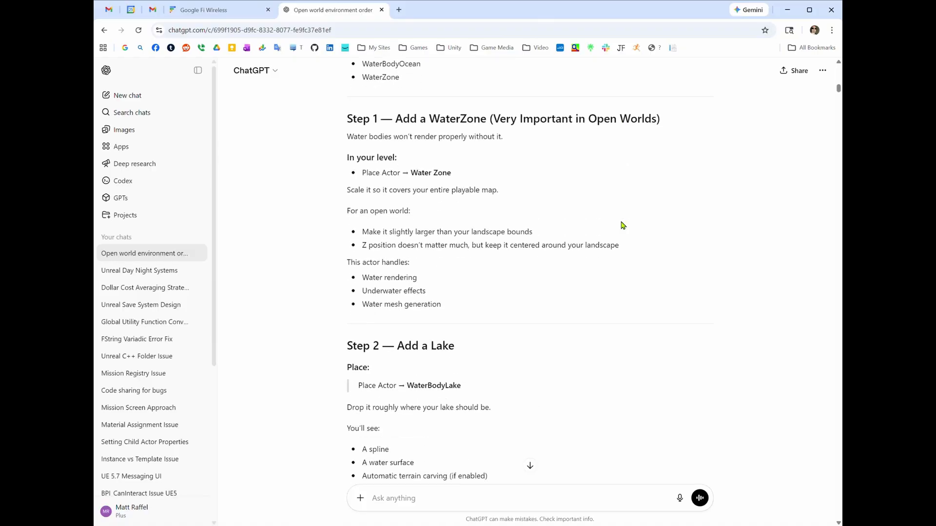
- Read through the ChatGPT conversation on adding a WaterZone and lake and rebuilding the landscape with Edit Layers enabled
{"action": "scroll", "coordinate": [628, 229], "scroll_direction": "down", "scroll_amount": 20}
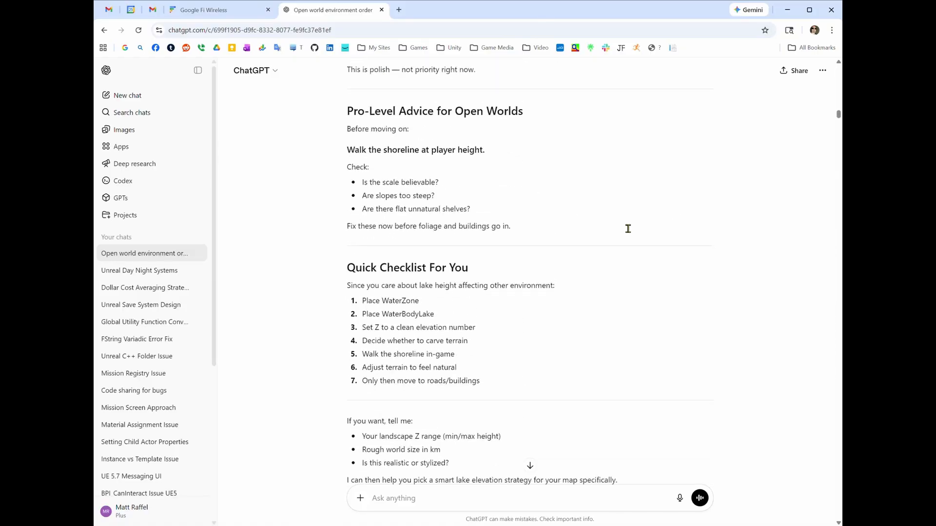
{"action": "scroll", "coordinate": [619, 239], "scroll_direction": "down", "scroll_amount": 20}
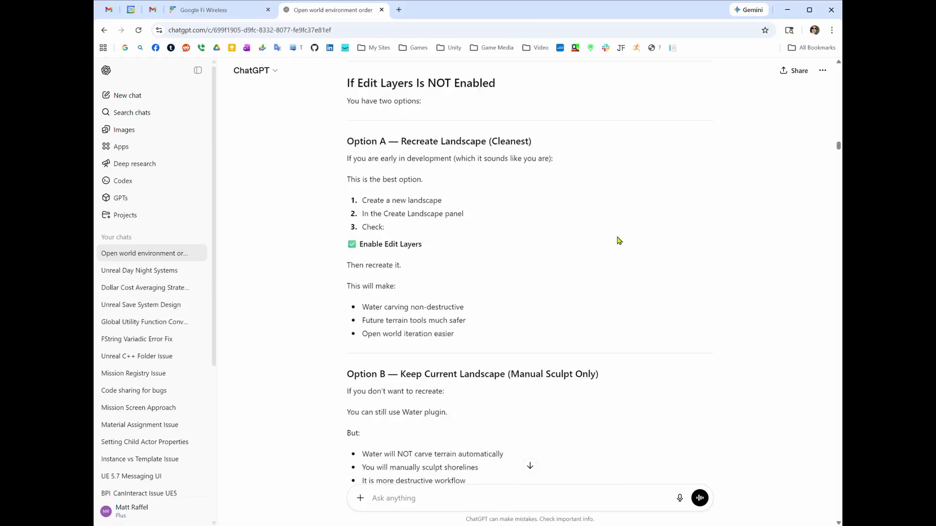
{"action": "scroll", "coordinate": [619, 241], "scroll_direction": "down", "scroll_amount": 20}
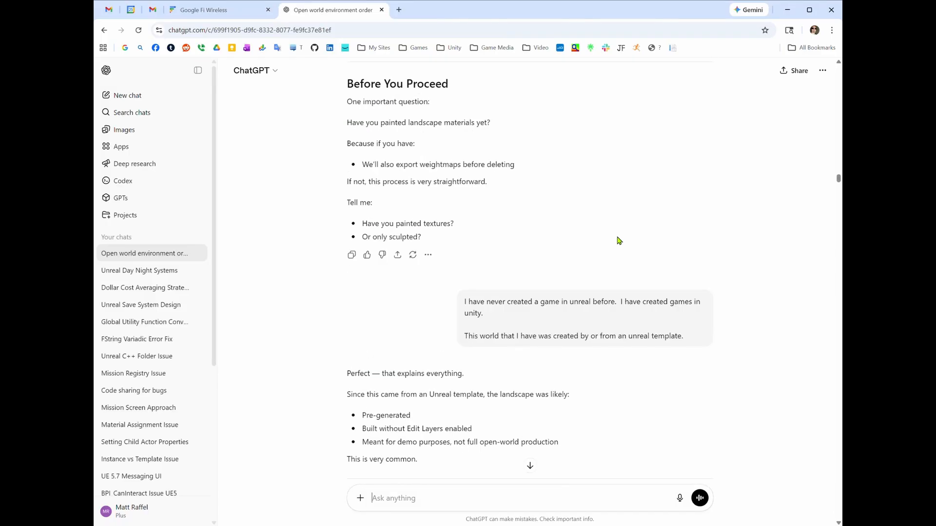
{"action": "scroll", "coordinate": [619, 240], "scroll_direction": "down", "scroll_amount": 20}
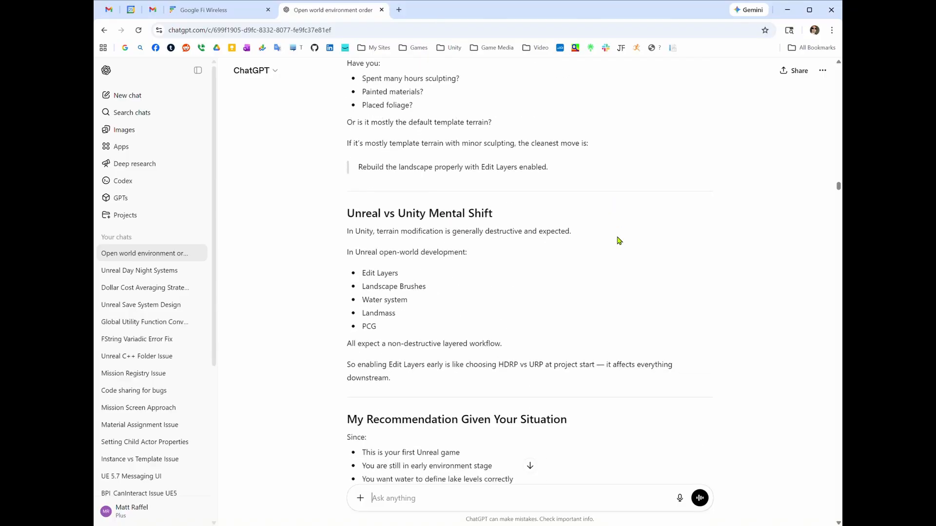
{"action": "scroll", "coordinate": [619, 241], "scroll_direction": "down", "scroll_amount": 3}
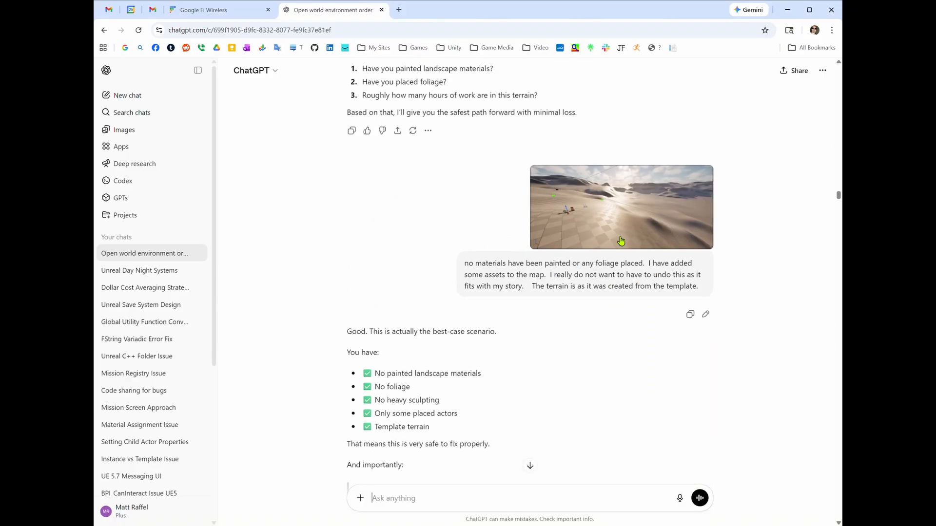
{"action": "scroll", "coordinate": [621, 241], "scroll_direction": "down", "scroll_amount": 20}
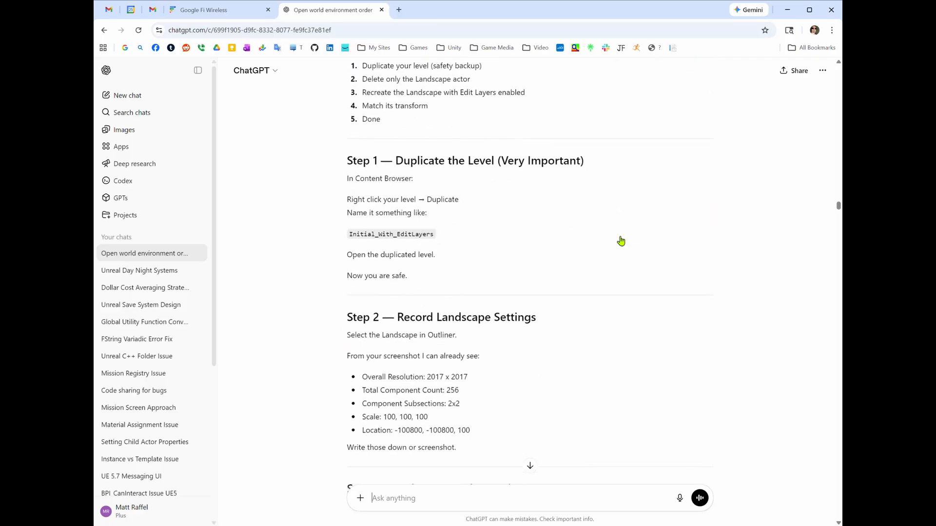
{"action": "scroll", "coordinate": [621, 241], "scroll_direction": "down", "scroll_amount": 20}
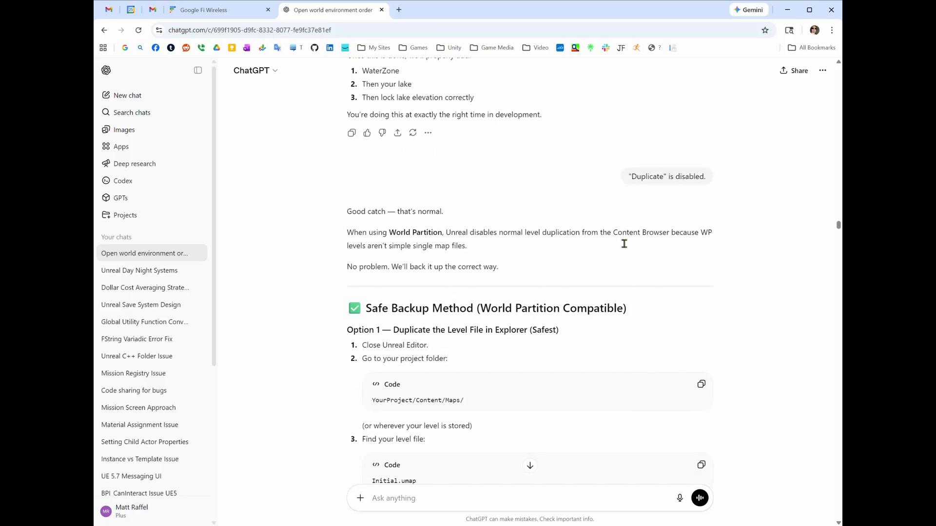
{"action": "scroll", "coordinate": [624, 244], "scroll_direction": "down", "scroll_amount": 20}
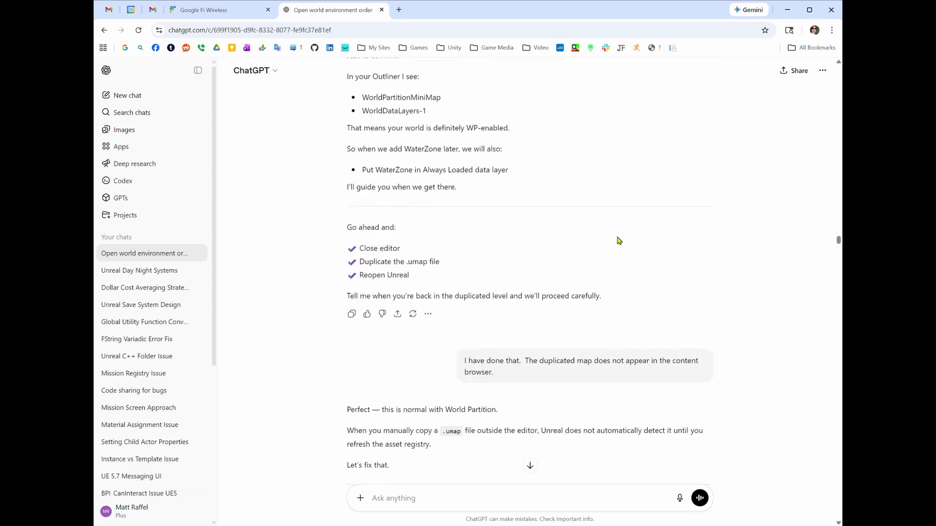
{"action": "scroll", "coordinate": [618, 240], "scroll_direction": "down", "scroll_amount": 20}
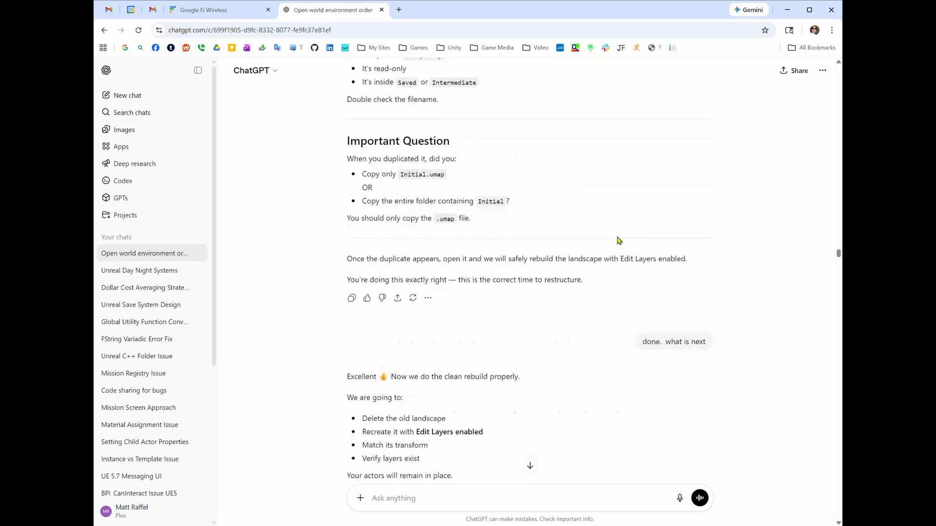
{"action": "scroll", "coordinate": [618, 240], "scroll_direction": "down", "scroll_amount": 4}
{"action": "scroll", "coordinate": [618, 240], "scroll_direction": "down", "scroll_amount": 15}
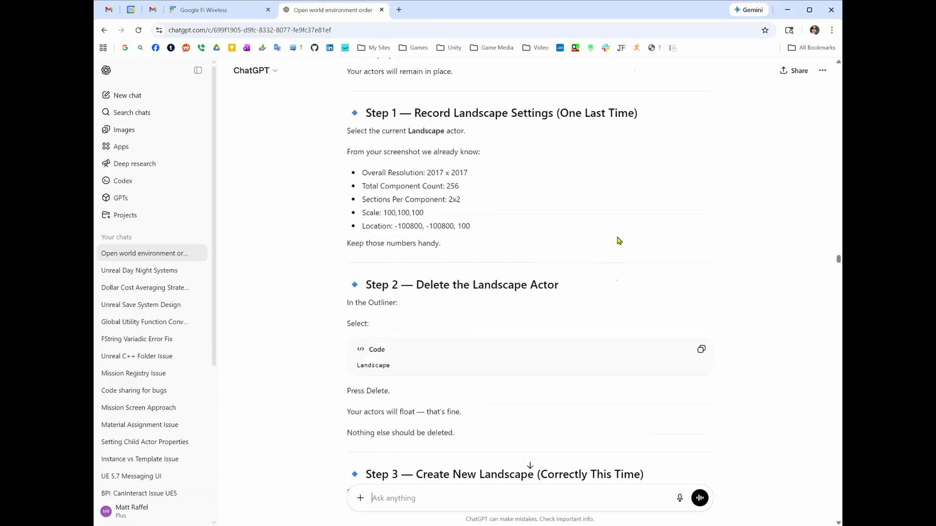
{"action": "scroll", "coordinate": [618, 240], "scroll_direction": "down", "scroll_amount": 12}
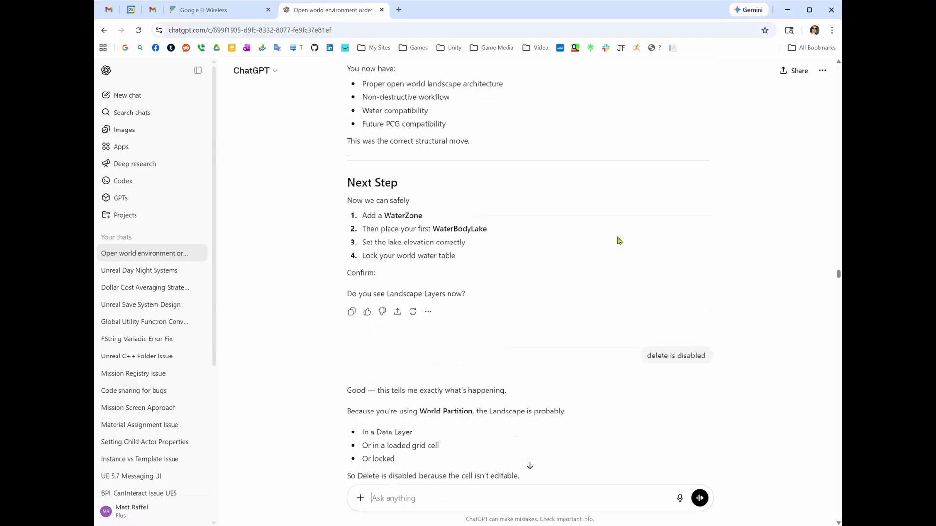
{"action": "scroll", "coordinate": [618, 240], "scroll_direction": "down", "scroll_amount": 16}
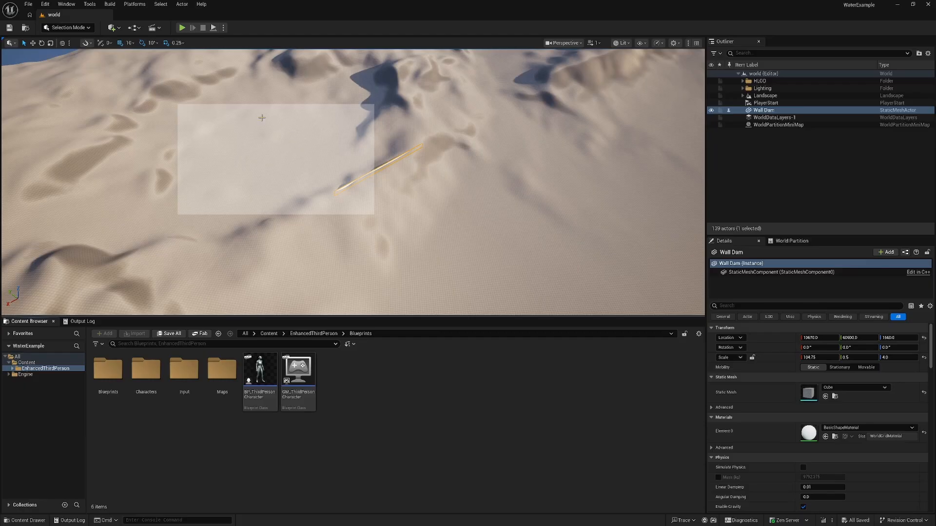
- Switch to Unreal Editor and check which plugins in the built-in Water category are enabled
{"action": "left_click", "coordinate": [45, 6]}
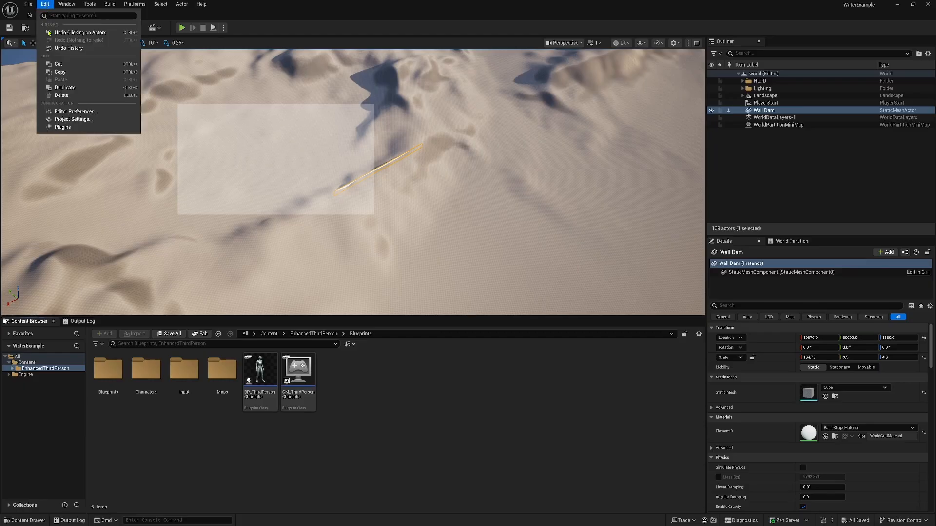
{"action": "left_click", "coordinate": [63, 127]}
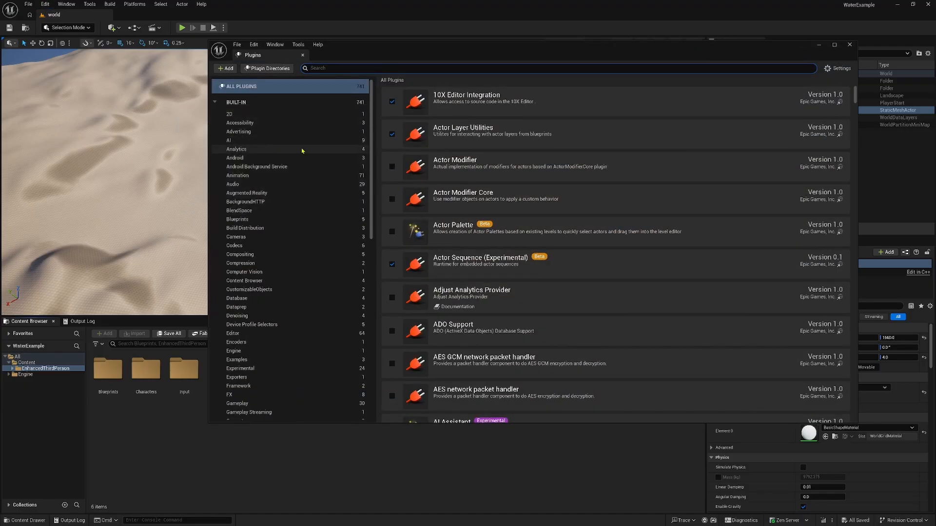
{"action": "left_click_drag", "start_coordinate": [372, 181], "coordinate": [377, 355]}
{"action": "left_click", "coordinate": [263, 399]}
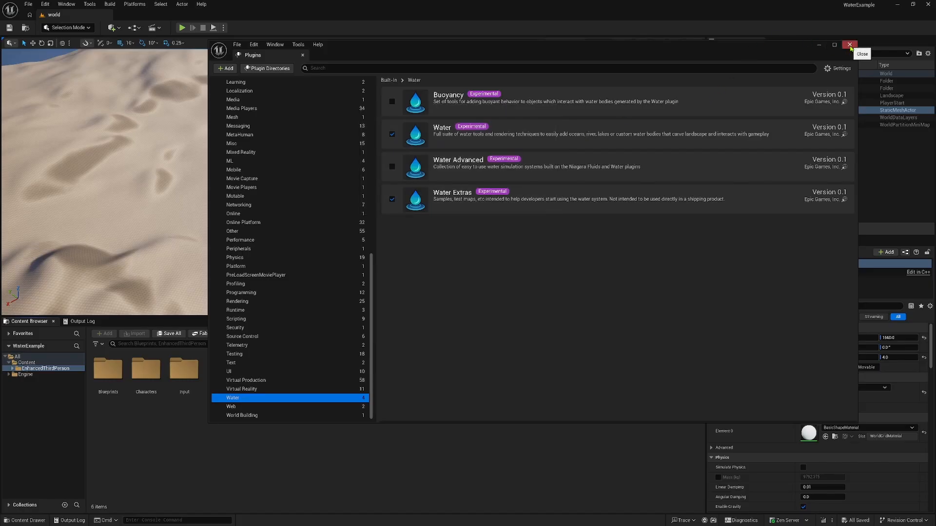
{"action": "left_click", "coordinate": [849, 45]}
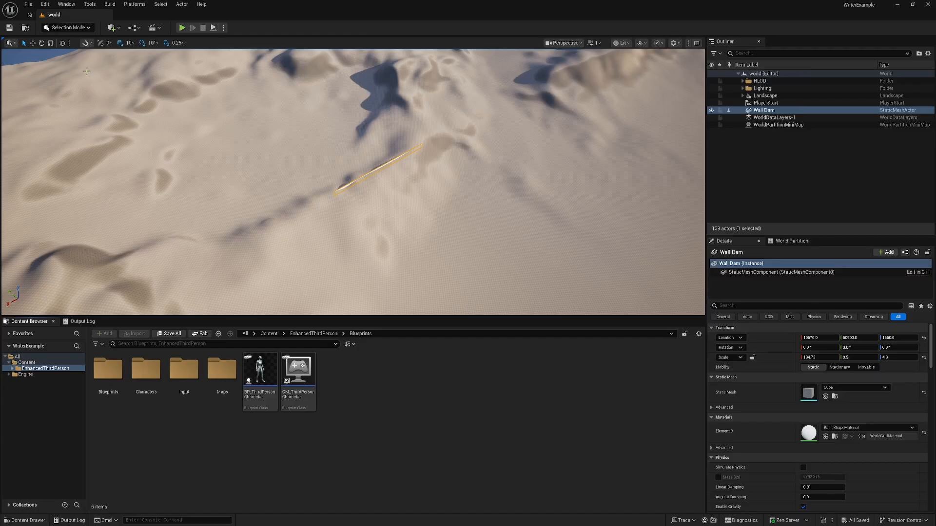
- Bring up the placeable actors and filter them by "water"
{"action": "left_click", "coordinate": [64, 5]}
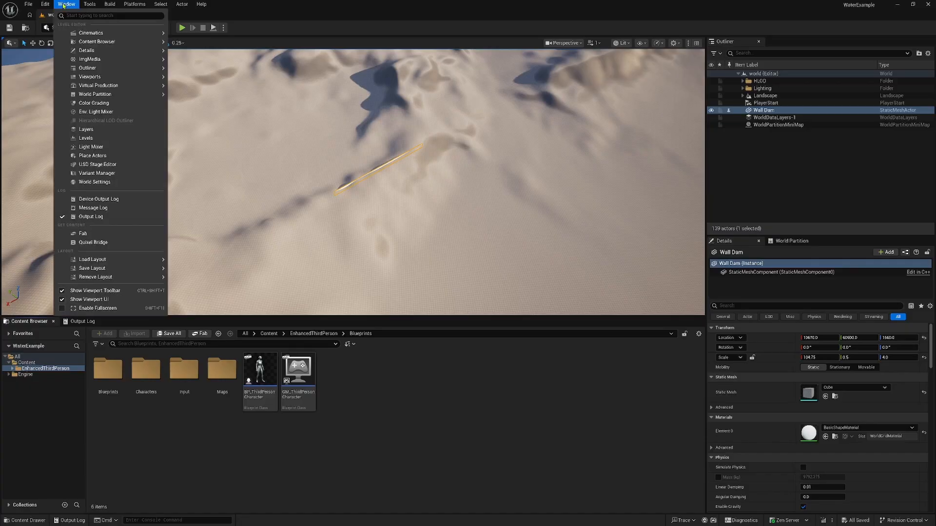
{"action": "left_click", "coordinate": [89, 159]}
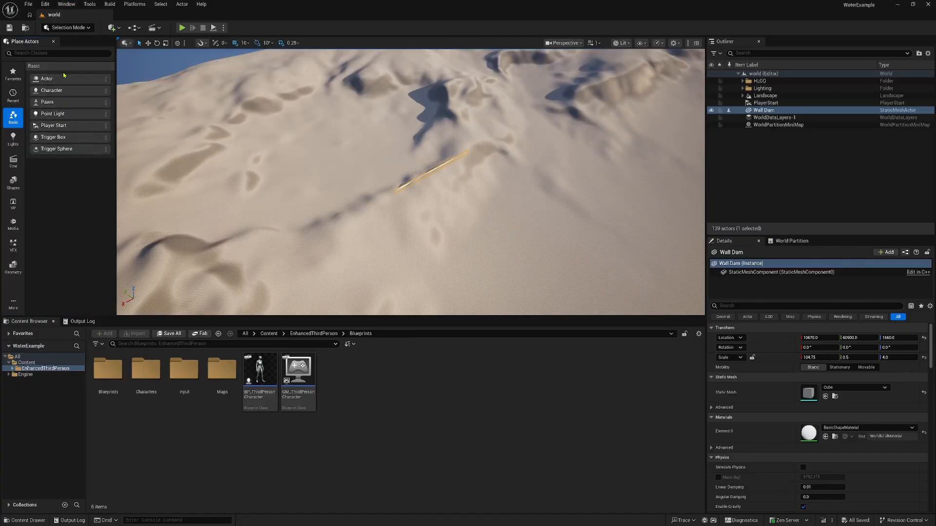
{"action": "left_click", "coordinate": [56, 54]}
{"action": "type", "text": "water"}
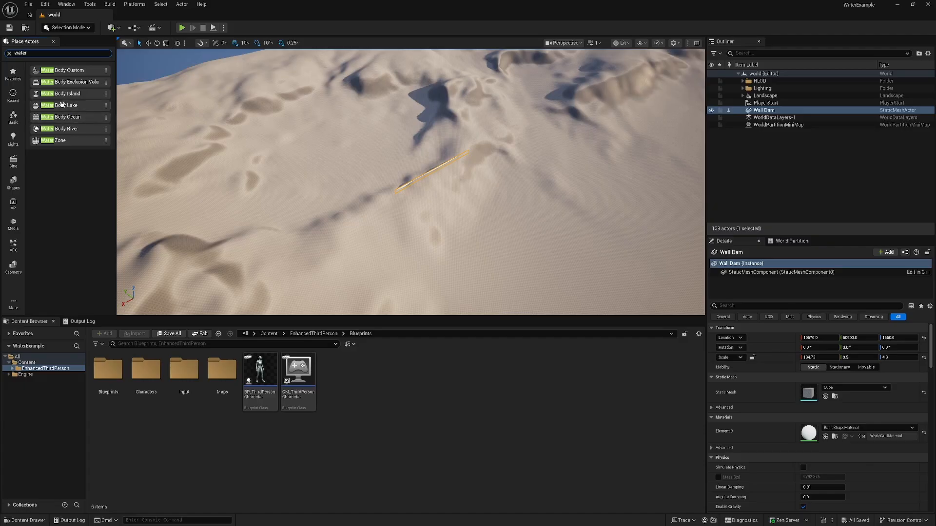
- Place a Water Body Lake beside the dam wall, with the Water edit layer above Flat Middle, and shift the lake away from the wall
{"action": "left_click_drag", "start_coordinate": [58, 106], "coordinate": [402, 161]}
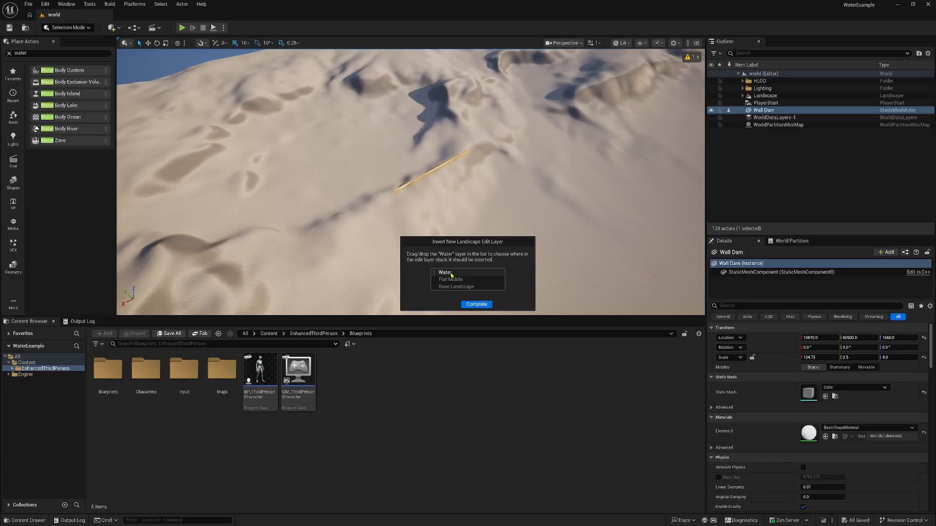
{"action": "left_click", "coordinate": [451, 275]}
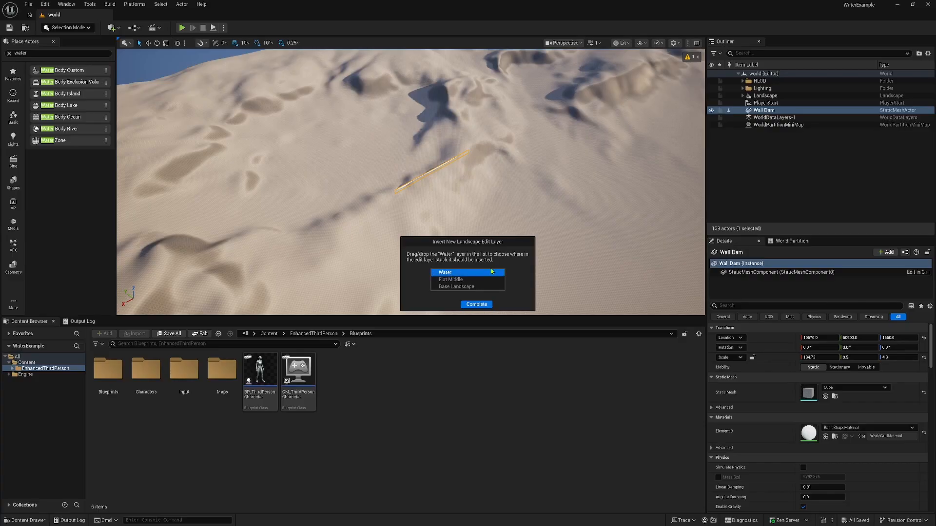
{"action": "left_click", "coordinate": [476, 304]}
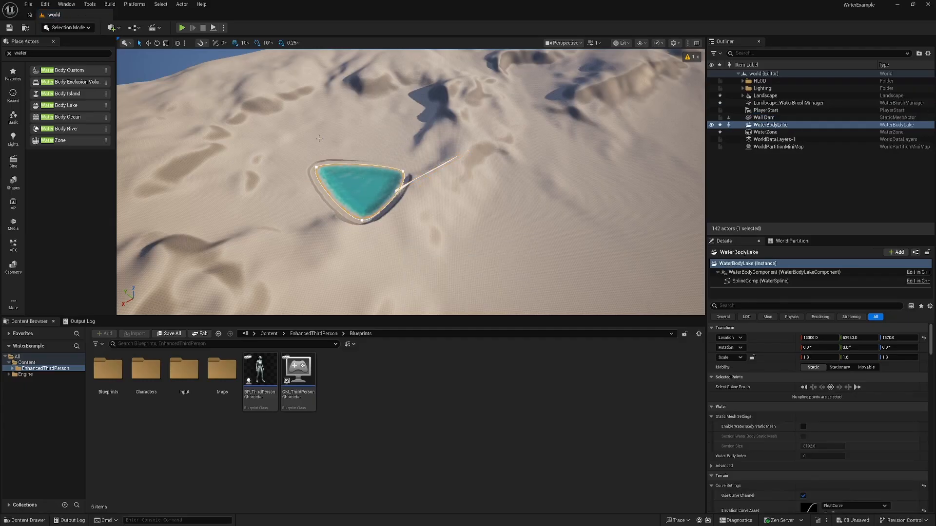
{"action": "left_click", "coordinate": [148, 43]}
{"action": "mouse_move", "coordinate": [394, 160]}
{"action": "left_mouse_down"}
{"action": "mouse_move", "coordinate": [380, 151]}
{"action": "mouse_move", "coordinate": [360, 172]}
{"action": "mouse_move", "coordinate": [383, 164]}
{"action": "left_mouse_up"}
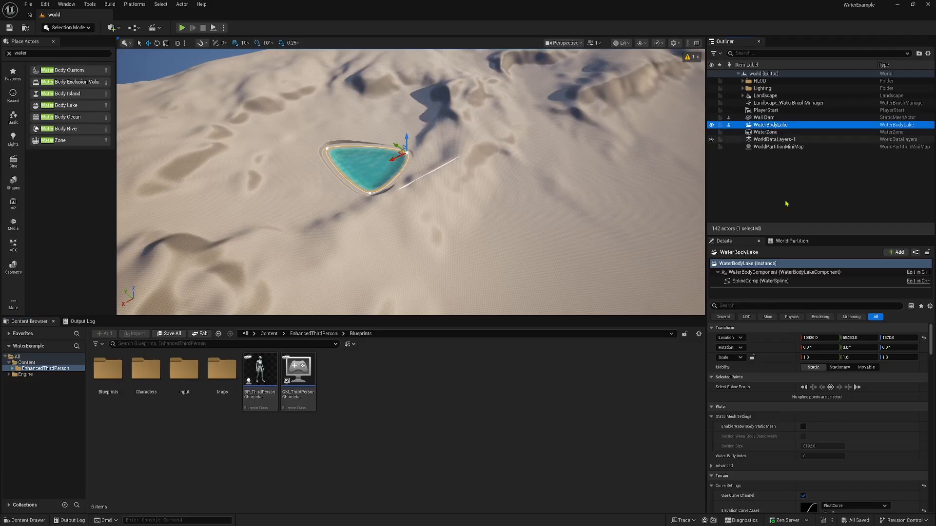
- Turn off Affects Landscape for the lake and save the level
{"action": "left_click", "coordinate": [762, 306]}
{"action": "type", "text": "affect"}
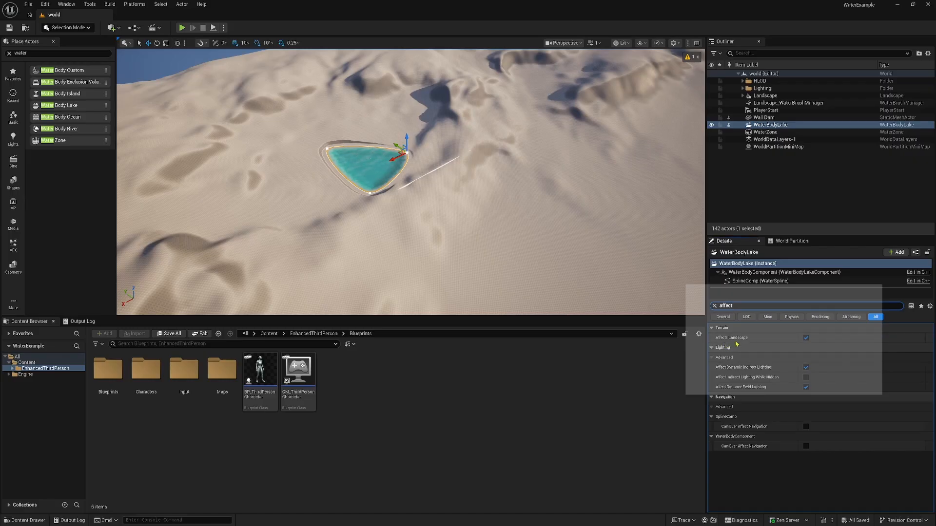
{"action": "left_click", "coordinate": [806, 338]}
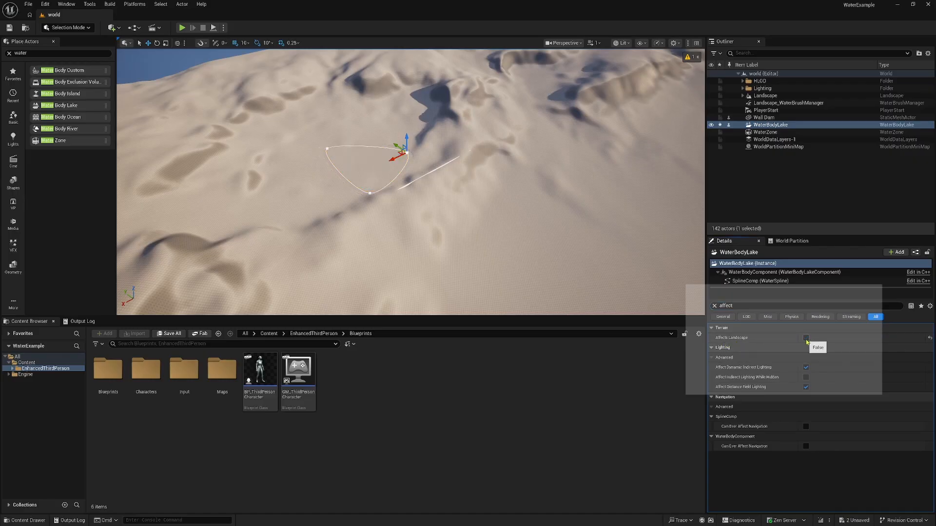
{"action": "key", "text": "ctrl+s"}
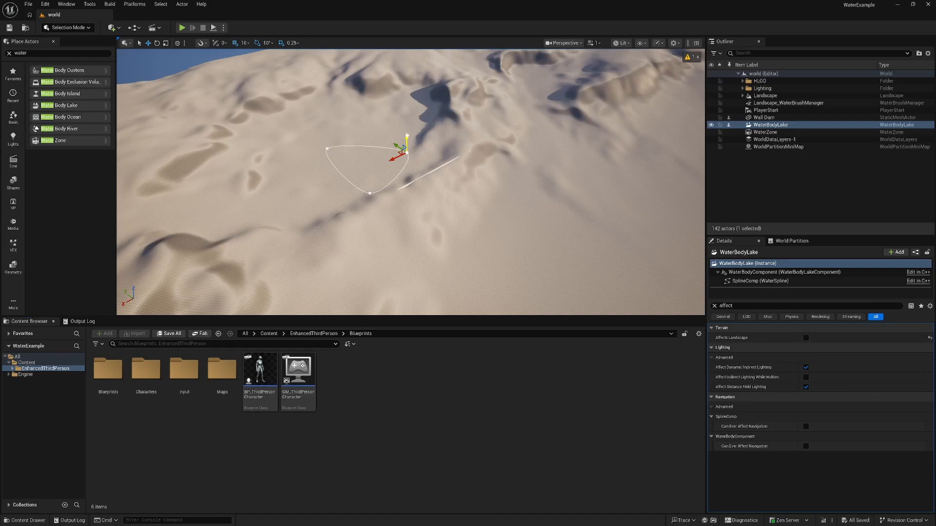
- Raise the lake above the sand, lower it slightly so its edges meet the terrain, and save the level
{"action": "left_click_drag", "start_coordinate": [406, 140], "coordinate": [407, 138]}
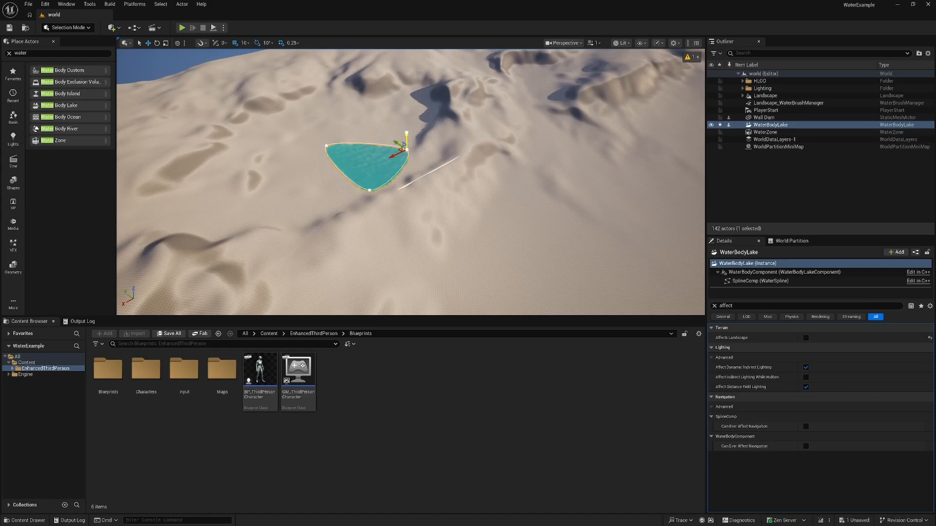
{"action": "key", "text": "f"}
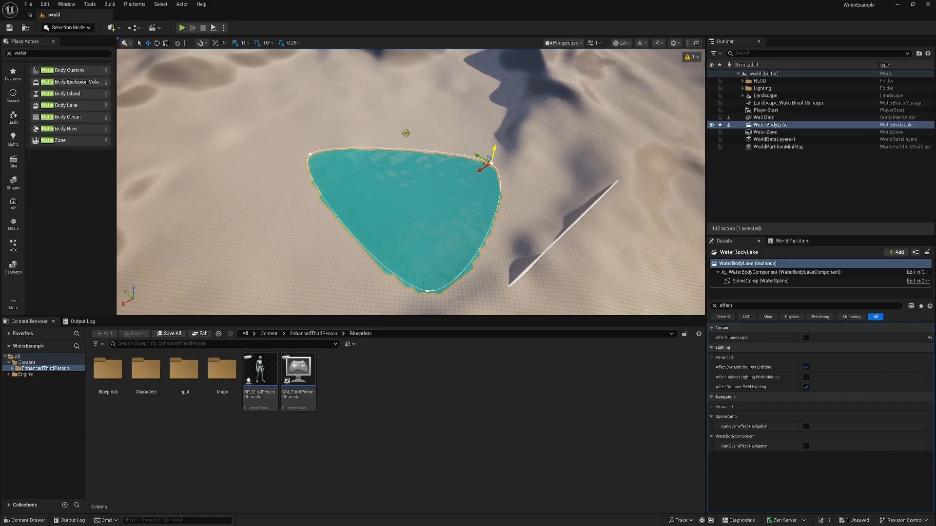
{"action": "mouse_move", "coordinate": [493, 258]}
{"action": "left_mouse_down", "text": "alt"}
{"action": "mouse_move", "coordinate": [492, 188]}
{"action": "mouse_move", "coordinate": [492, 258]}
{"action": "left_mouse_up", "text": "alt"}
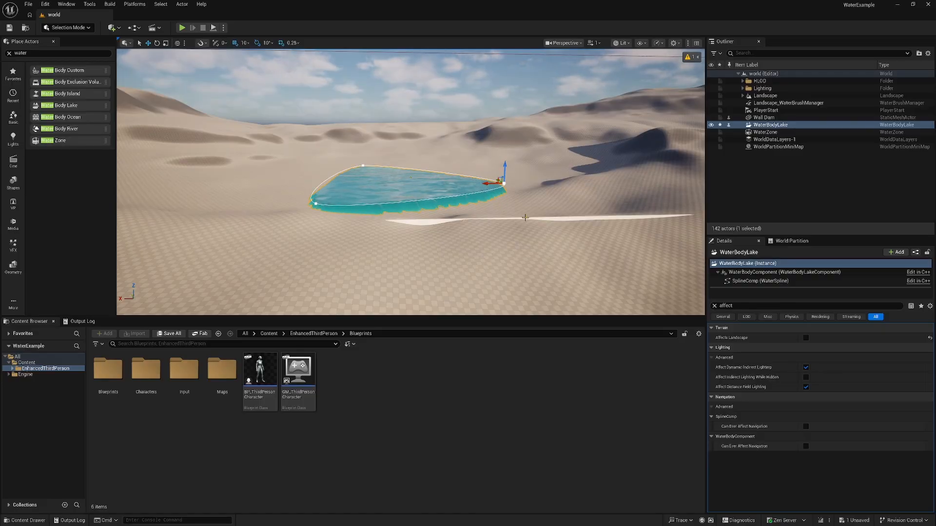
{"action": "left_click_drag", "start_coordinate": [505, 162], "coordinate": [504, 166]}
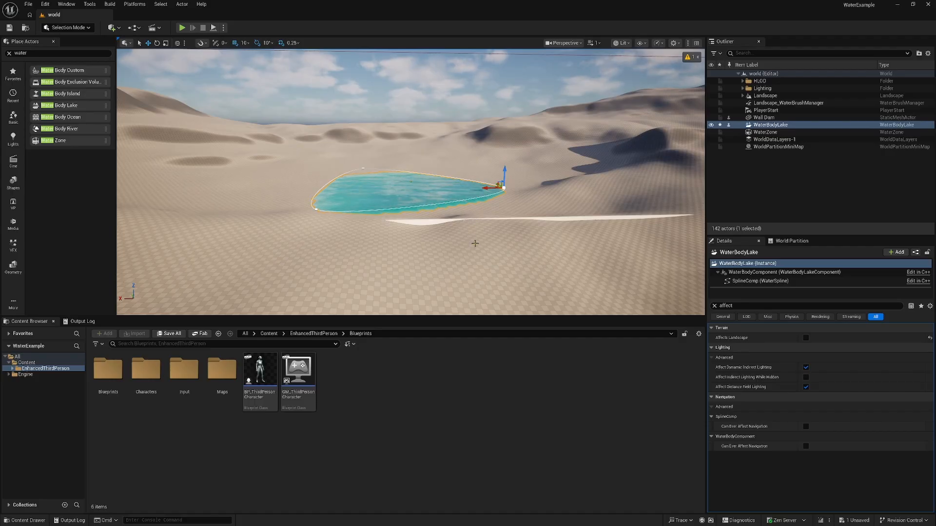
{"action": "key", "text": "f"}
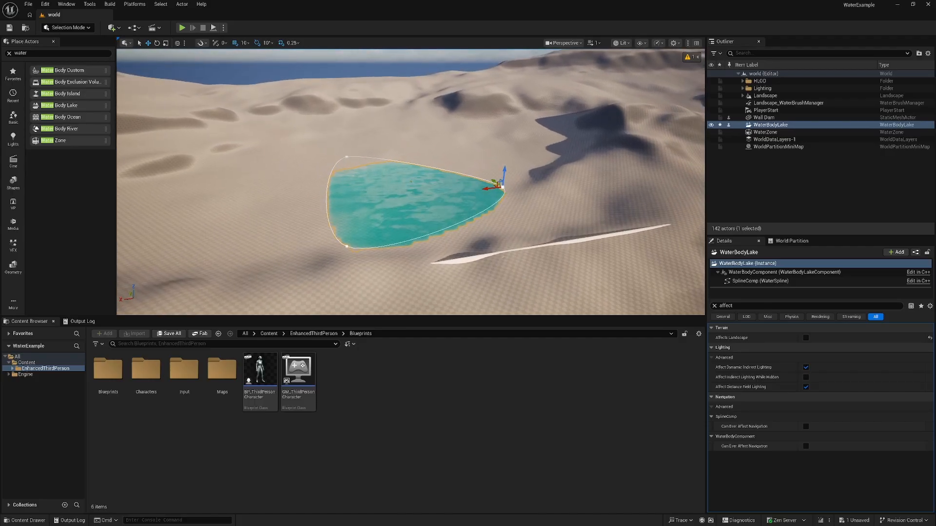
{"action": "key", "text": "ctrl+s"}
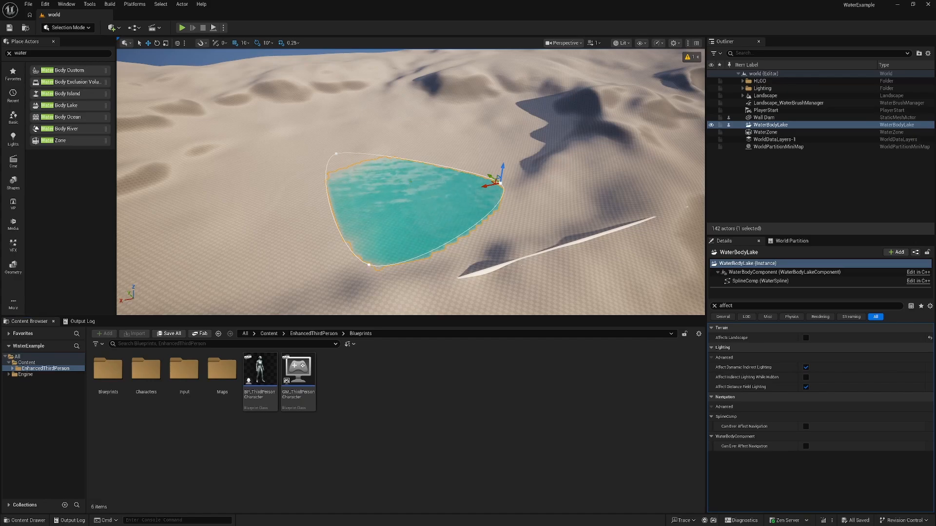
- Move the lake's spline point nearest the dam wall outward to extend the shoreline toward the shadowed dune
{"action": "left_click", "coordinate": [369, 264]}
{"action": "left_click", "coordinate": [336, 153]}
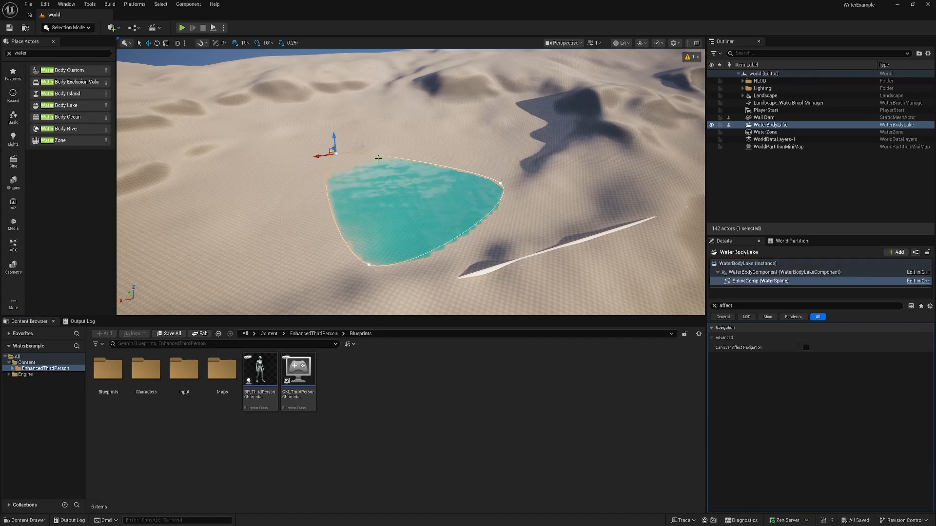
{"action": "right_click", "coordinate": [502, 197]}
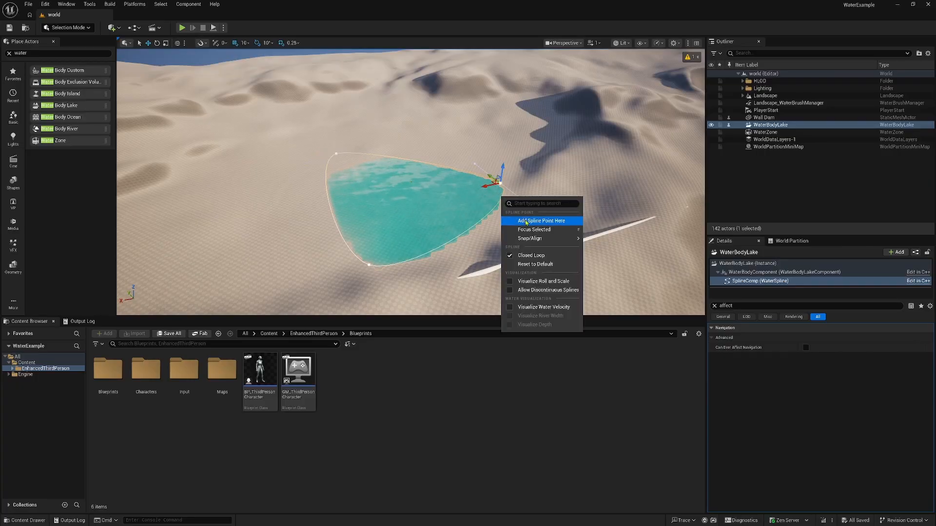
{"action": "left_click", "coordinate": [484, 187]}
{"action": "left_click_drag", "start_coordinate": [484, 187], "coordinate": [562, 166]}
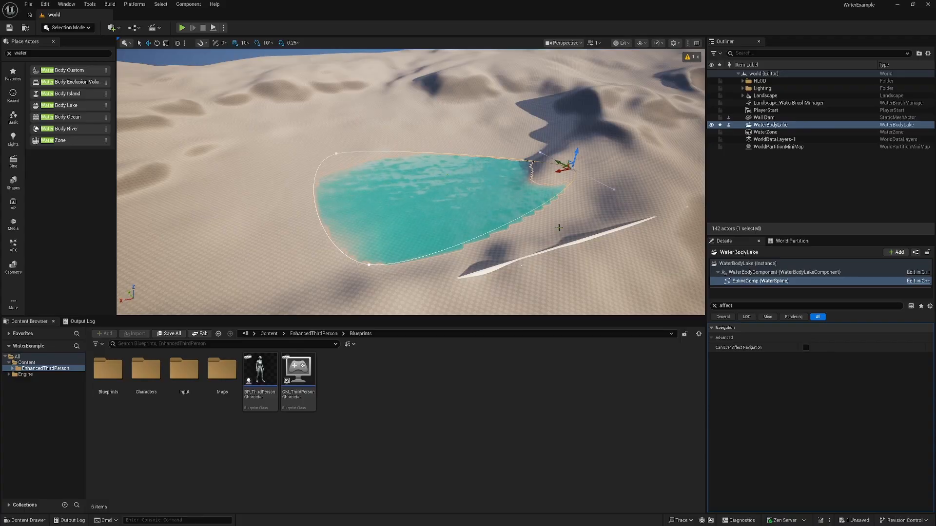
- Move the lake's near corner spline point, opposite the shadowed dune, outward over the open sand to widen the lake
{"action": "right_click_drag", "start_coordinate": [369, 265], "coordinate": [339, 266]}
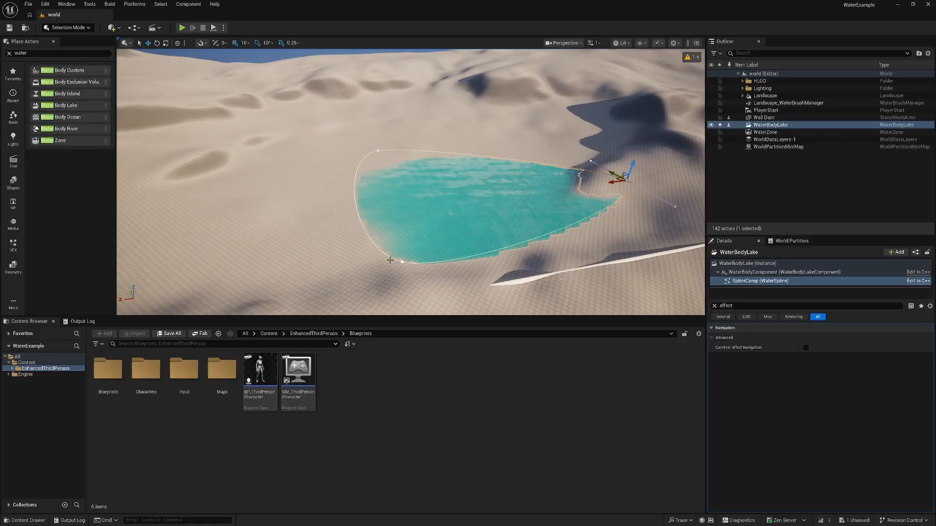
{"action": "left_click_drag", "start_coordinate": [402, 262], "coordinate": [280, 284]}
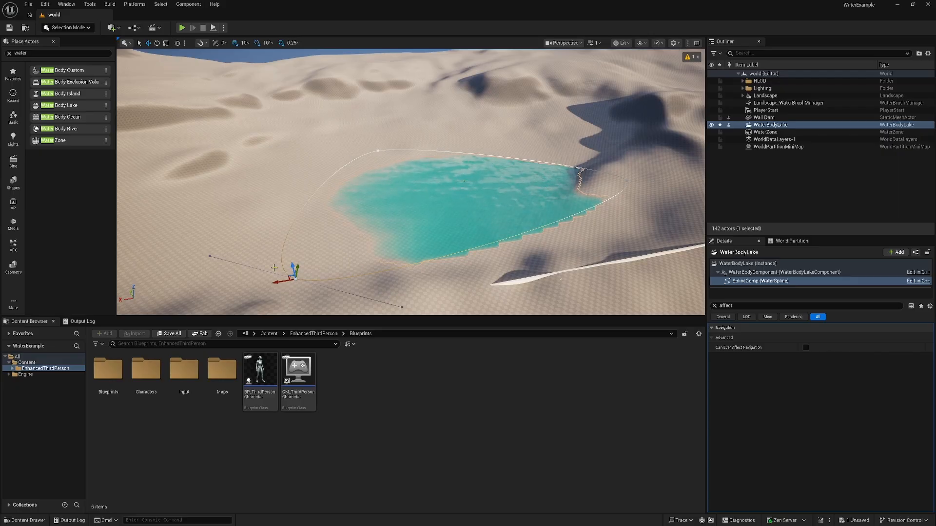
{"action": "left_click_drag", "start_coordinate": [285, 281], "coordinate": [320, 275]}
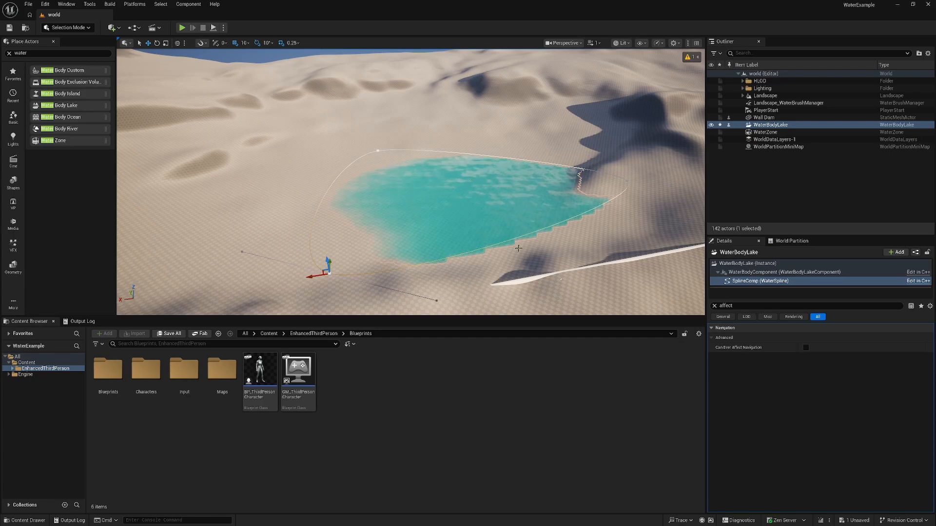
- Add a spline point on the shoreline facing the dam wall and move it out to the wall
{"action": "left_click", "coordinate": [542, 230]}
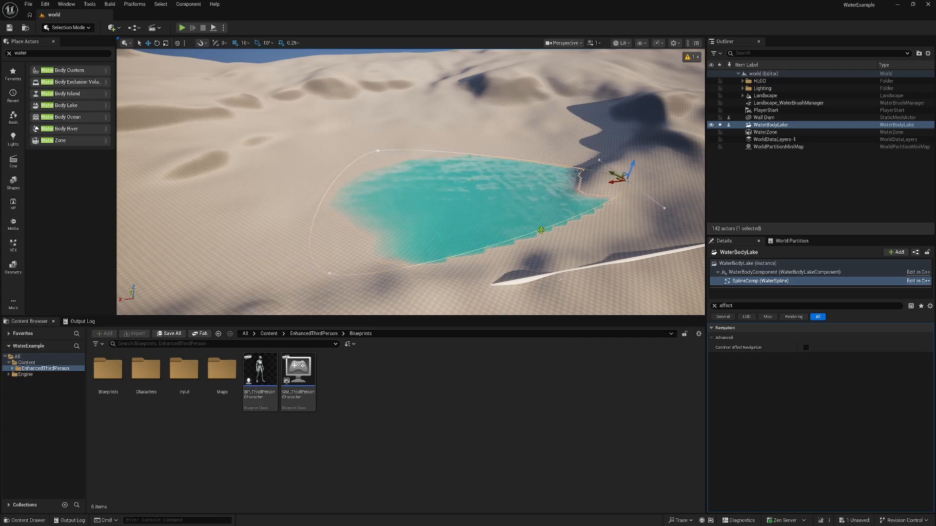
{"action": "right_click", "coordinate": [540, 230]}
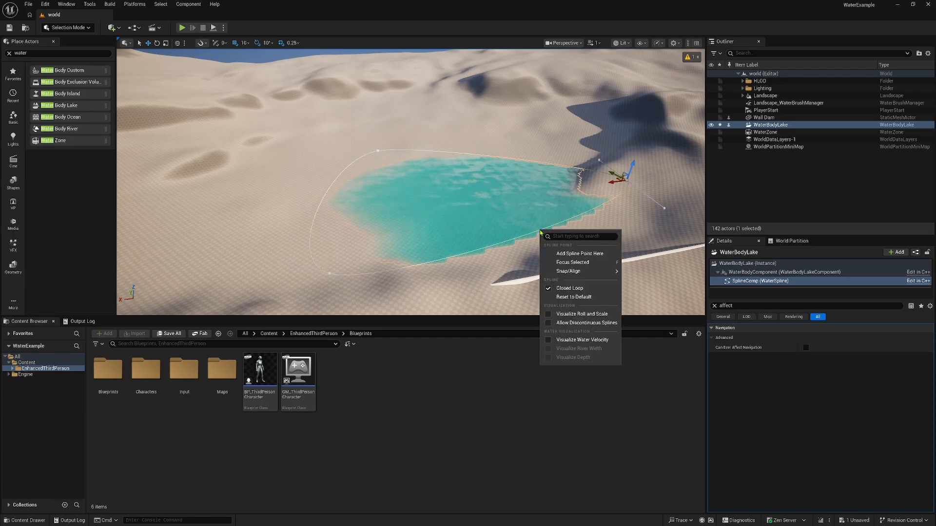
{"action": "left_click", "coordinate": [559, 255]}
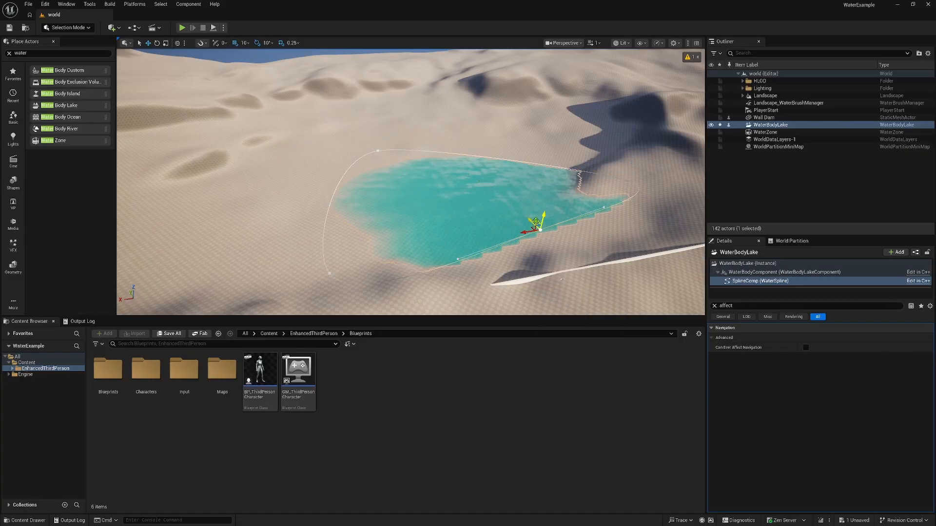
{"action": "left_click_drag", "start_coordinate": [540, 229], "coordinate": [570, 259]}
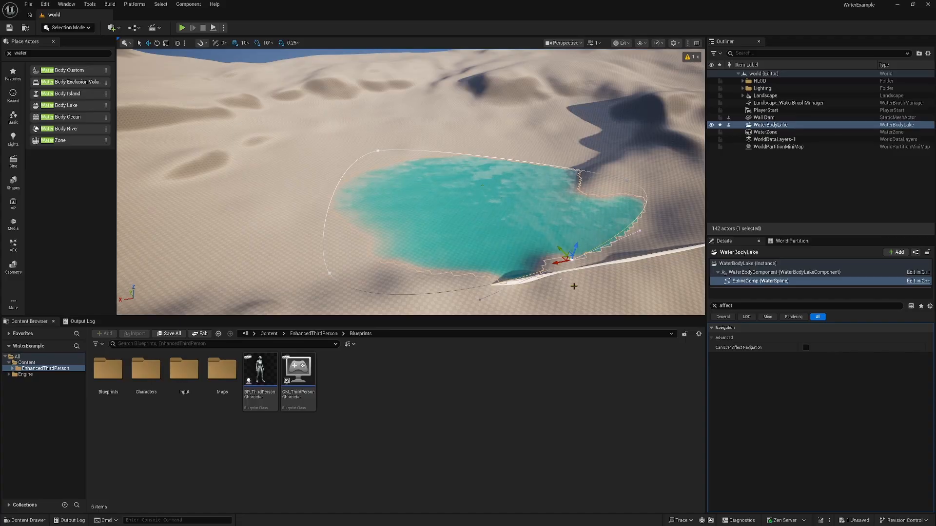
{"action": "left_click_drag", "start_coordinate": [567, 301], "coordinate": [567, 302], "text": "alt"}
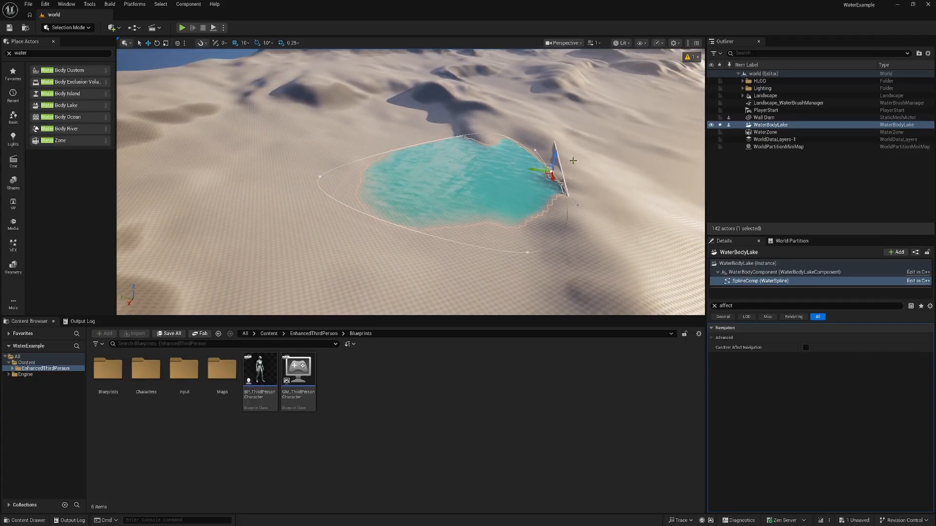
- Select the whole lake actor and raise it slightly so the water fills more of the spline outline
{"action": "left_click", "coordinate": [768, 126]}
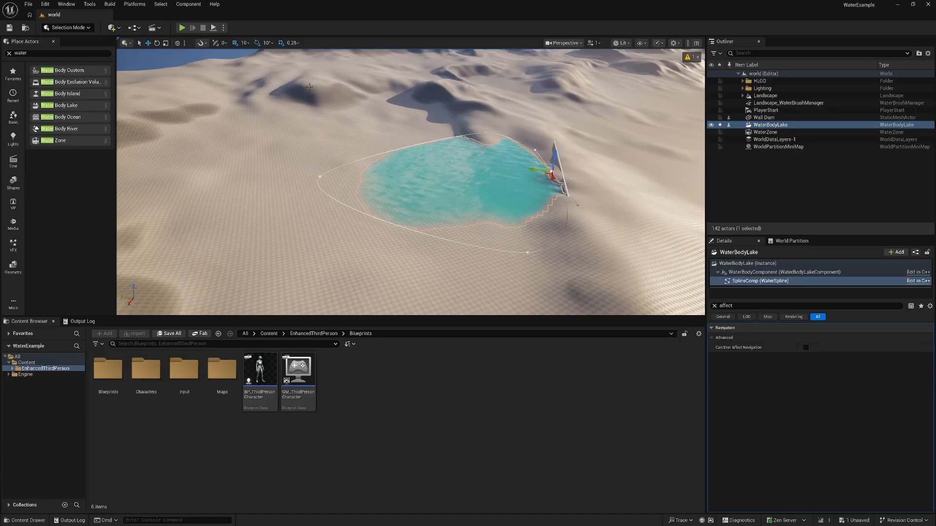
{"action": "left_click", "coordinate": [799, 169]}
{"action": "left_click", "coordinate": [779, 126]}
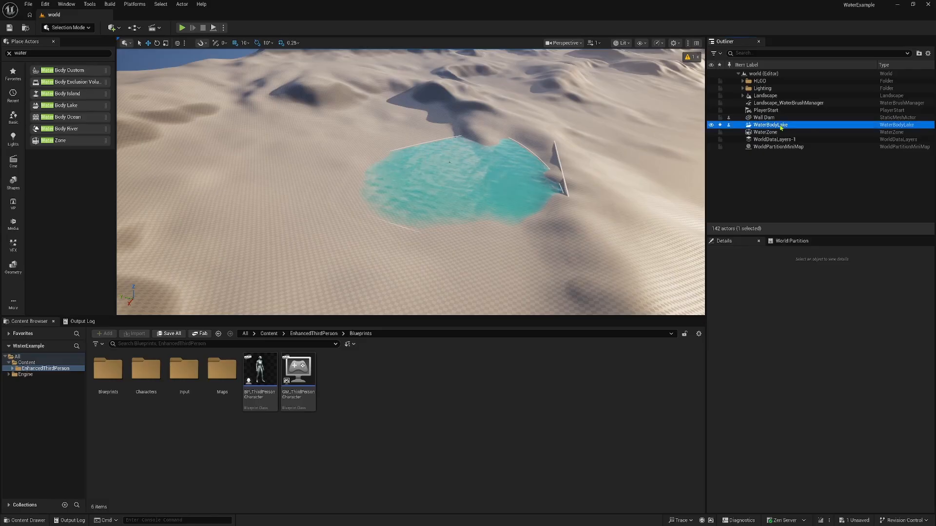
{"action": "left_click_drag", "start_coordinate": [478, 132], "coordinate": [479, 132]}
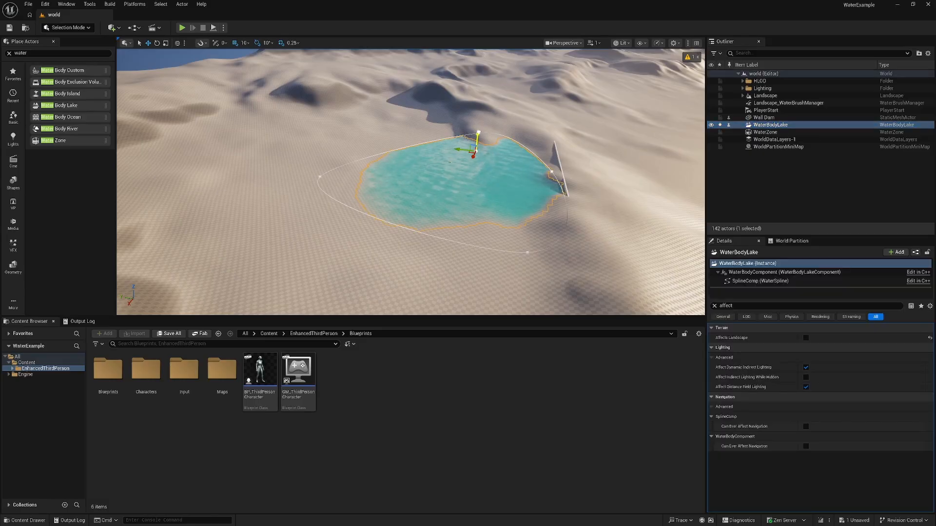
{"action": "left_click_drag", "start_coordinate": [478, 132], "coordinate": [478, 128]}
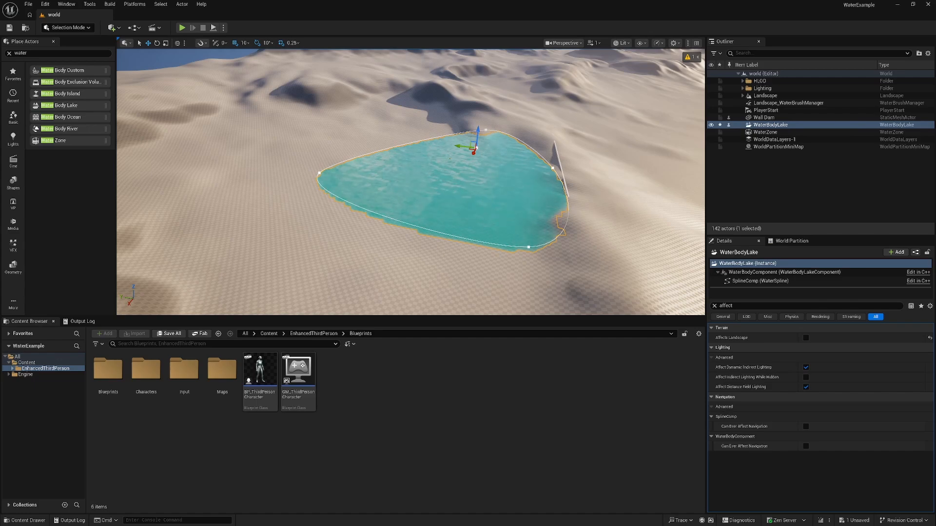
- Add a spline point on the shore between the dam wall and the near corner, and pull it slightly inward
{"action": "left_click", "coordinate": [552, 168]}
{"action": "right_click", "coordinate": [569, 212]}
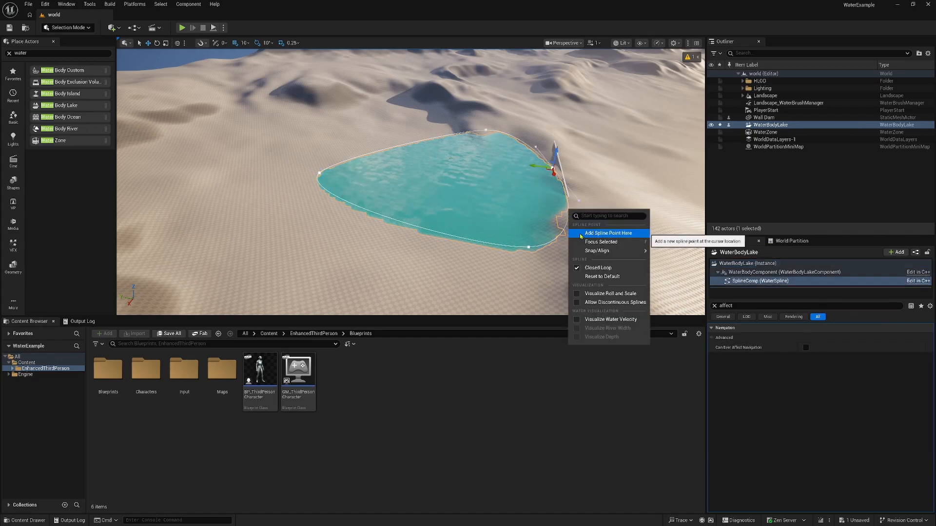
{"action": "left_click", "coordinate": [605, 233]}
{"action": "left_click_drag", "start_coordinate": [554, 206], "coordinate": [537, 205]}
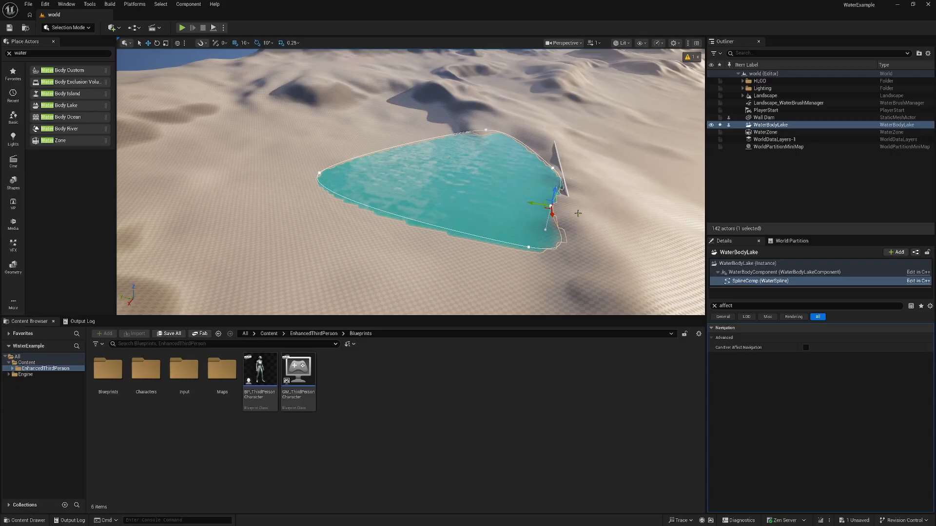
- Add a spline point between the shadowed dune and the dam wall, and move it toward the wall's far end
{"action": "right_click_drag", "start_coordinate": [580, 168], "coordinate": [429, 158]}
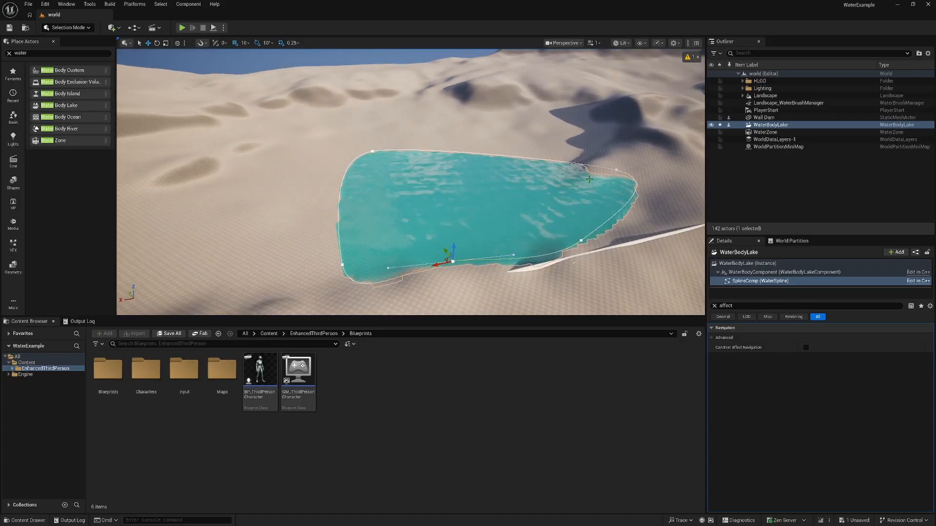
{"action": "left_click", "coordinate": [616, 169]}
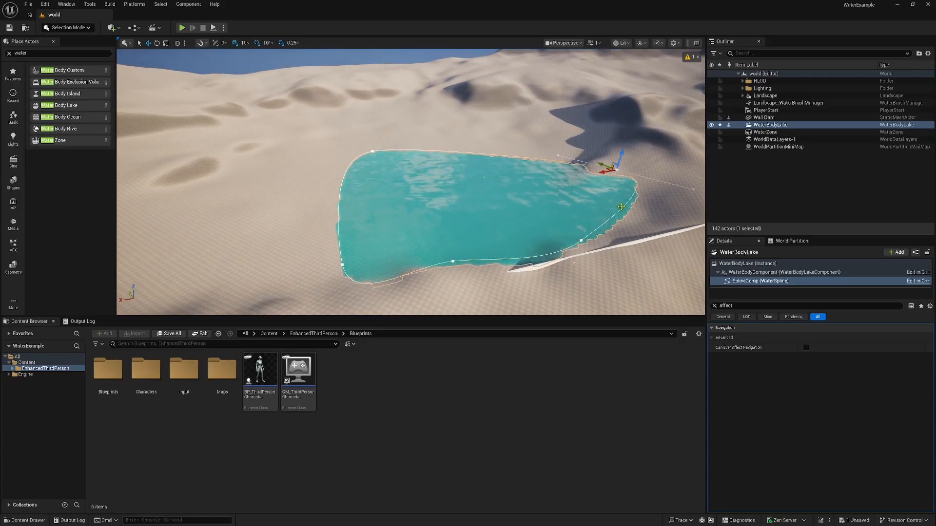
{"action": "right_click", "coordinate": [621, 210]}
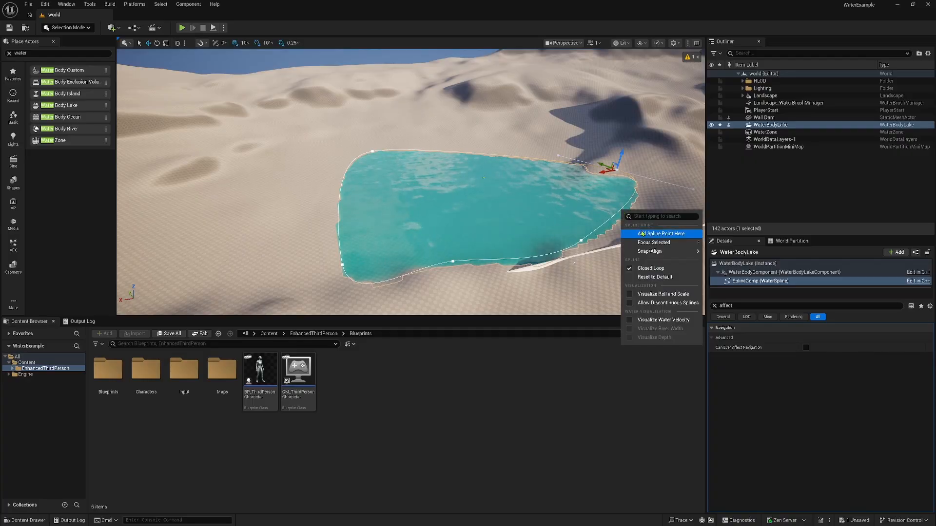
{"action": "left_click", "coordinate": [638, 232]}
{"action": "left_click_drag", "start_coordinate": [621, 209], "coordinate": [652, 209]}
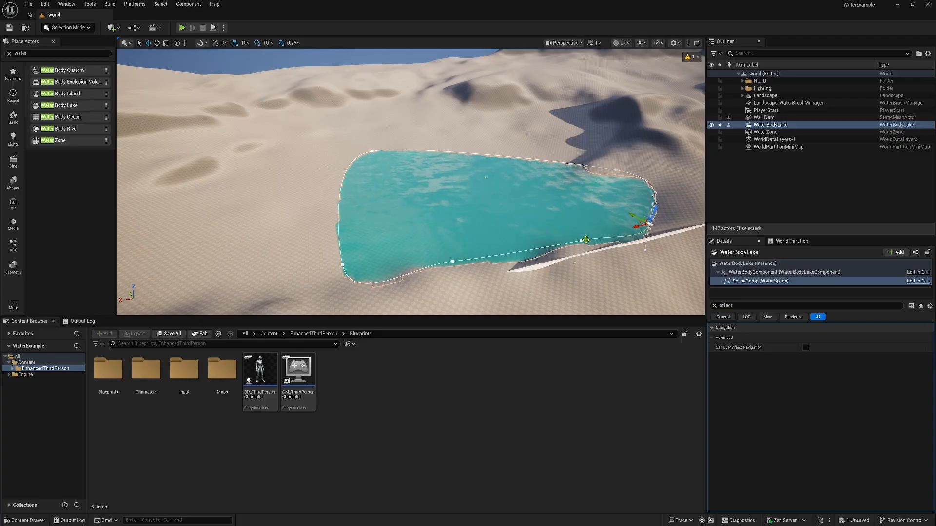
- Adjust the spline points along the dam wall so the shoreline follows the wall's inner side
{"action": "left_click_drag", "start_coordinate": [569, 229], "coordinate": [567, 257]}
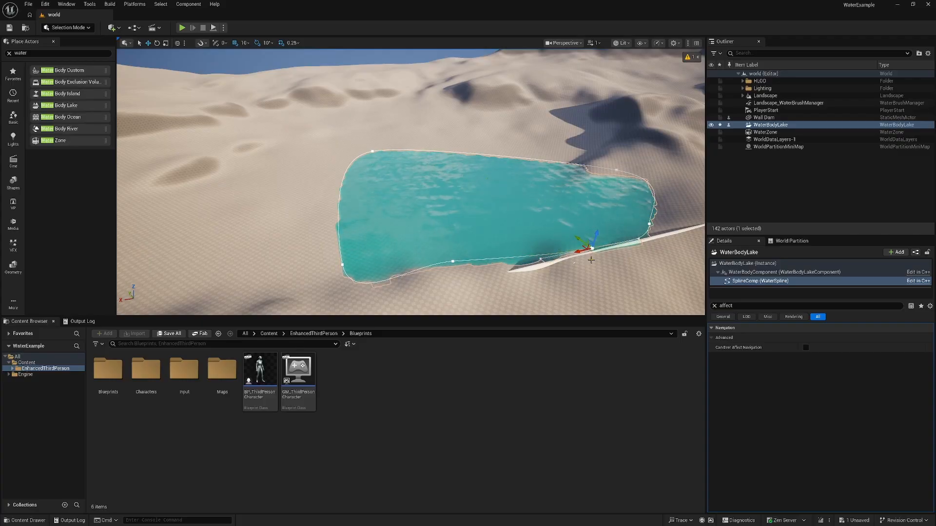
{"action": "left_click", "coordinate": [453, 262]}
{"action": "left_click_drag", "start_coordinate": [445, 251], "coordinate": [447, 259]}
{"action": "mouse_move", "coordinate": [581, 272]}
{"action": "left_mouse_down", "text": "alt"}
{"action": "mouse_move", "coordinate": [659, 255]}
{"action": "mouse_move", "coordinate": [647, 271]}
{"action": "mouse_move", "coordinate": [583, 283]}
{"action": "left_mouse_up", "text": "alt"}
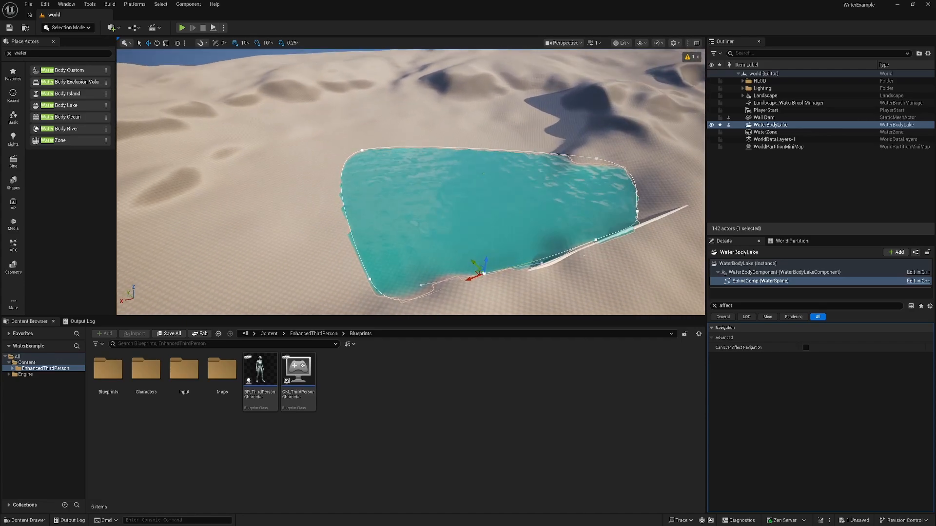
{"action": "left_click", "coordinate": [595, 239]}
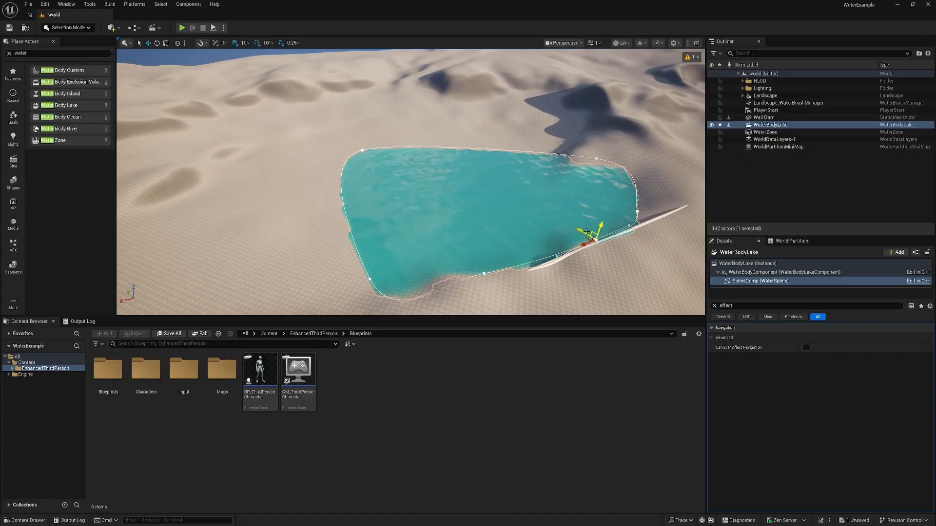
{"action": "left_click_drag", "start_coordinate": [596, 240], "coordinate": [593, 238]}
- Save the level and play it briefly to check the water level against the dam wall
{"action": "key", "text": "ctrl+s"}
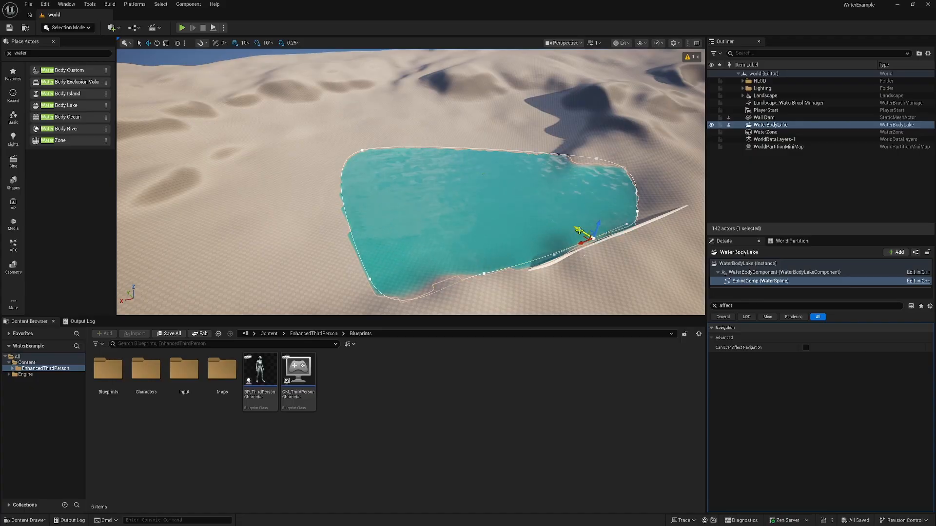
{"action": "left_click", "coordinate": [181, 28]}
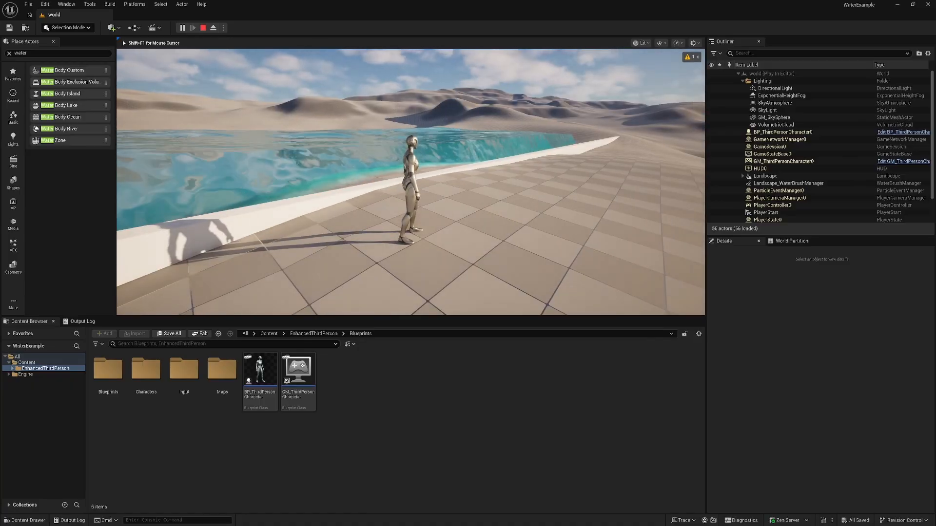
{"action": "key", "text": "Escape"}
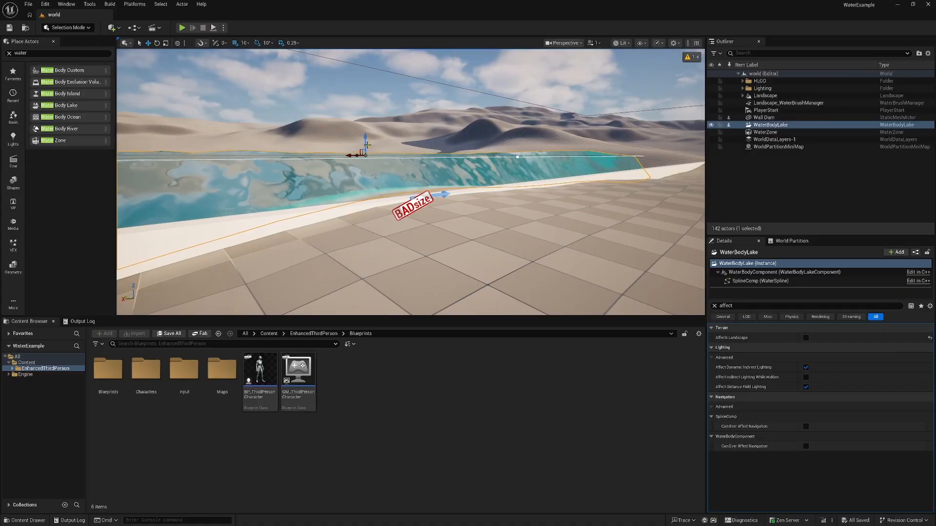
- Lower the whole lake slightly relative to the dam wall and check its surface from the surrounding sand
{"action": "left_click_drag", "start_coordinate": [365, 139], "coordinate": [365, 145]}
{"action": "key", "text": "w"}
{"action": "right_click_drag", "start_coordinate": [396, 193], "coordinate": [363, 194]}
{"action": "key", "text": "s"}
{"action": "right_click_drag", "start_coordinate": [375, 239], "coordinate": [387, 234]}
{"action": "key", "text": "w"}
{"action": "key", "text": "s"}
{"action": "scroll", "coordinate": [387, 234], "scroll_direction": "down", "scroll_amount": 5}
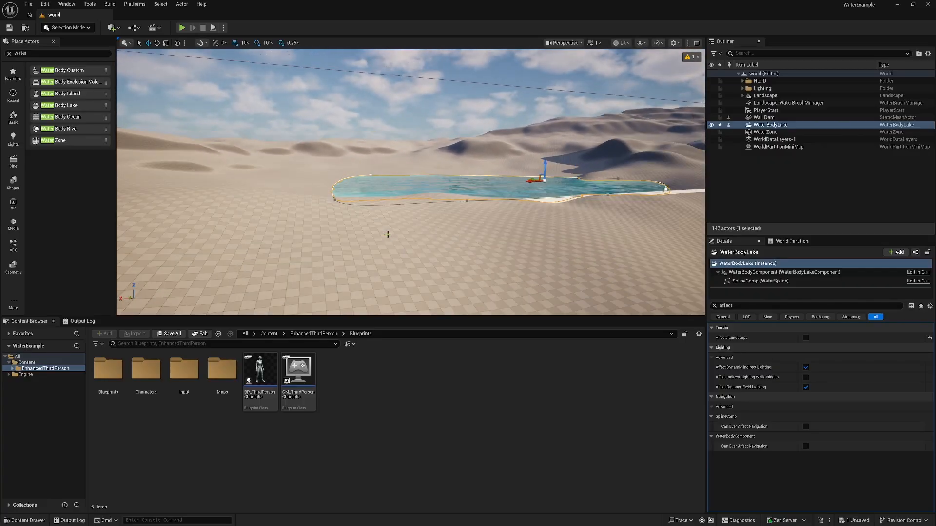
- Add a spline point on the lake's far shore and move it out to the shadowed dune
{"action": "left_click_drag", "start_coordinate": [529, 229], "coordinate": [517, 295], "text": "alt"}
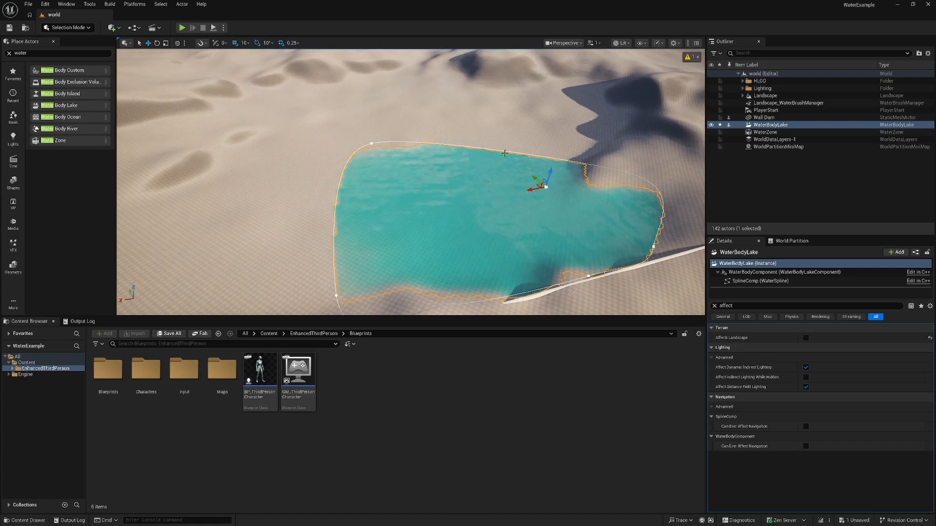
{"action": "left_click", "coordinate": [509, 152]}
{"action": "right_click", "coordinate": [508, 155]}
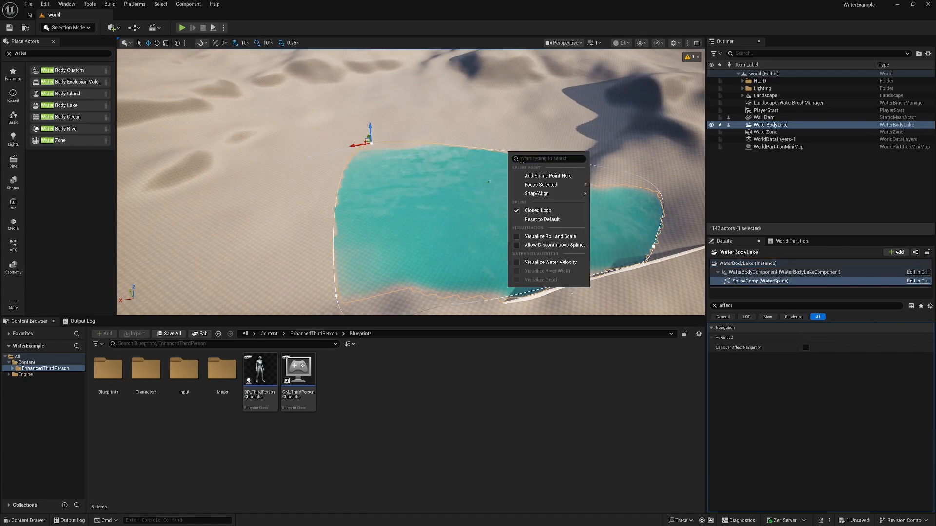
{"action": "left_click", "coordinate": [530, 177]}
{"action": "left_click_drag", "start_coordinate": [493, 152], "coordinate": [607, 137]}
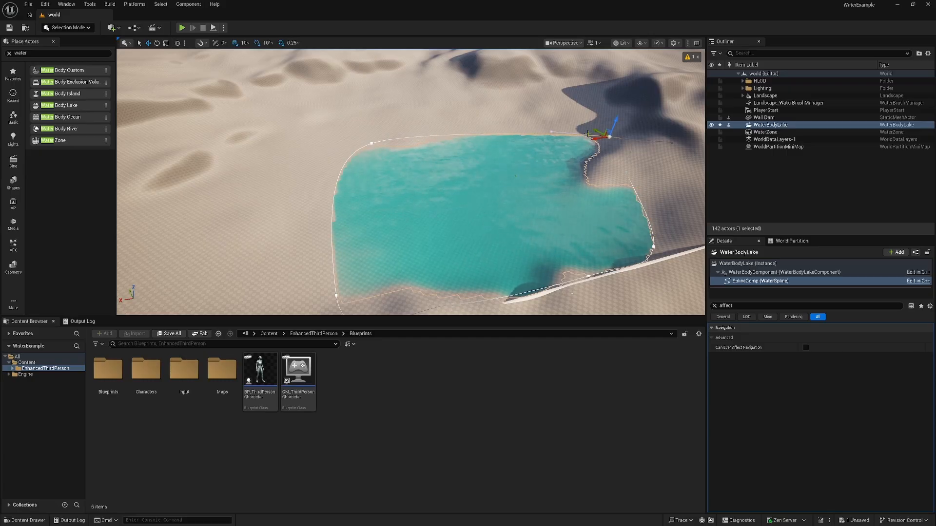
- Add another spline point midway along the far shore and move it outward up the sand
{"action": "right_click", "coordinate": [478, 135]}
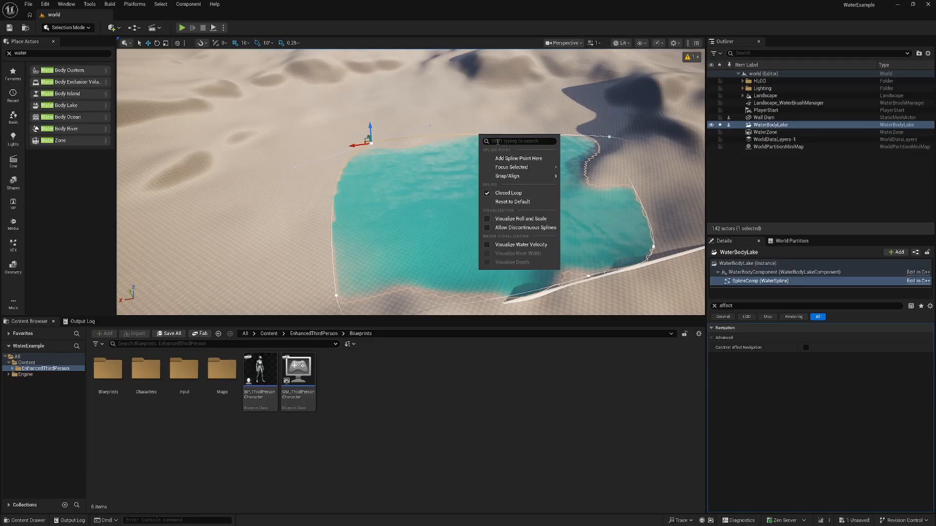
{"action": "left_click", "coordinate": [507, 159]}
{"action": "left_click_drag", "start_coordinate": [475, 132], "coordinate": [453, 115]}
- Move the far corner spline point, opposite the shadowed dune, outward in small increments until the outline lies on the sand
{"action": "left_click", "coordinate": [372, 144]}
{"action": "left_click_drag", "start_coordinate": [356, 145], "coordinate": [293, 155]}
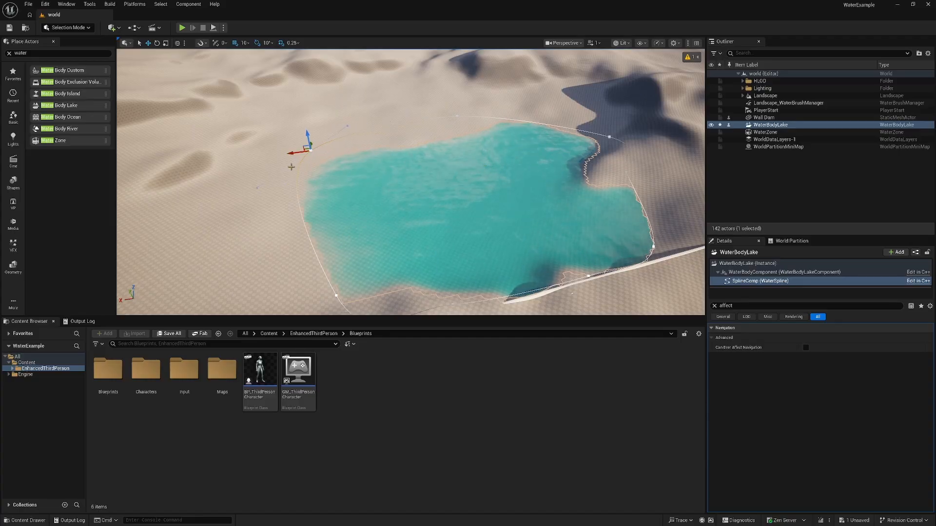
{"action": "left_click_drag", "start_coordinate": [291, 156], "coordinate": [282, 156]}
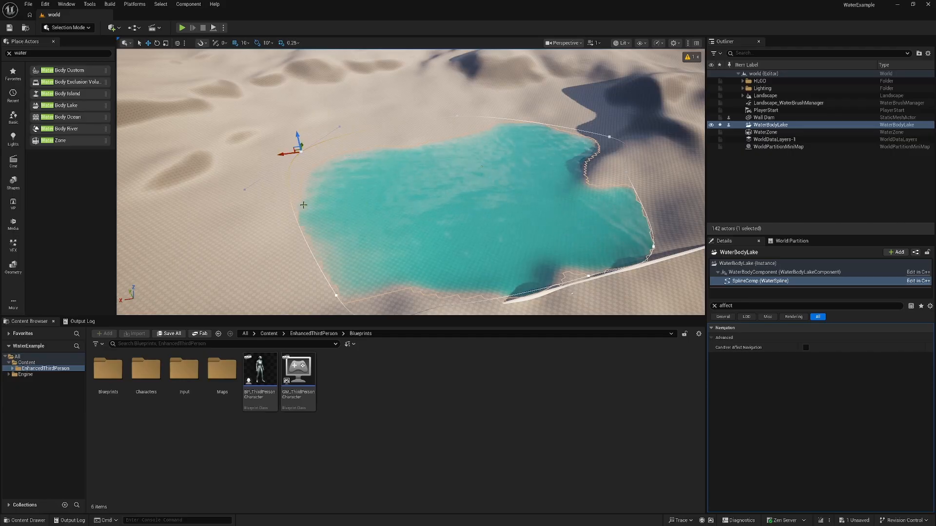
{"action": "left_click_drag", "start_coordinate": [279, 154], "coordinate": [274, 155]}
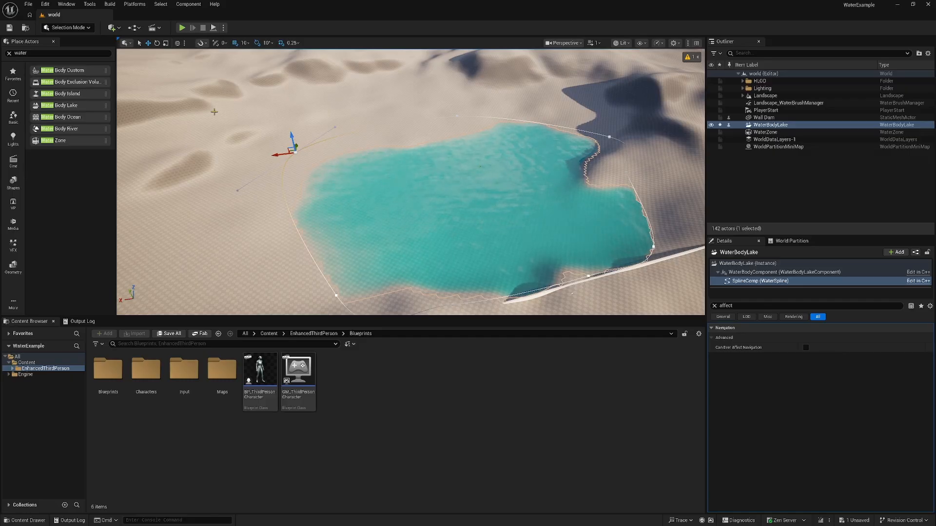
- Focus on the near-shore spline point beyond the end of the dam wall and move it outward over the open sand
{"action": "left_click", "coordinate": [338, 298]}
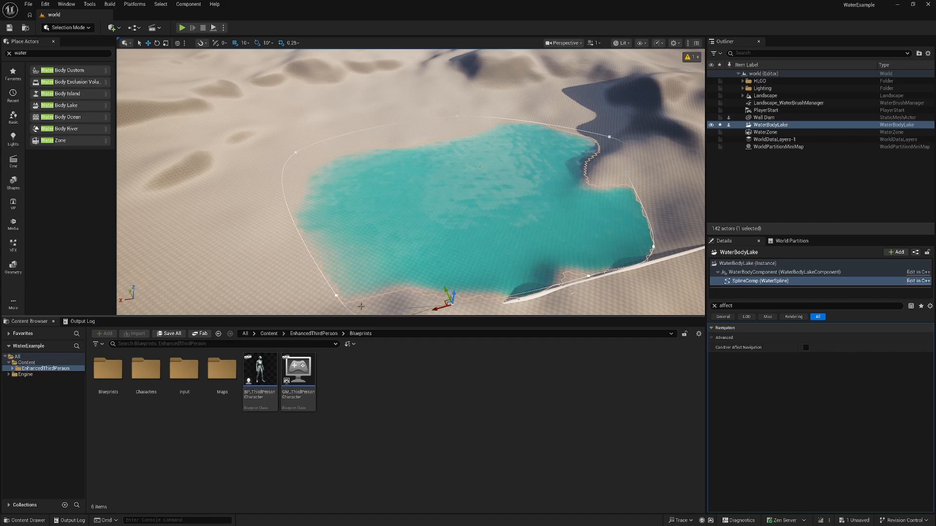
{"action": "key", "text": "f"}
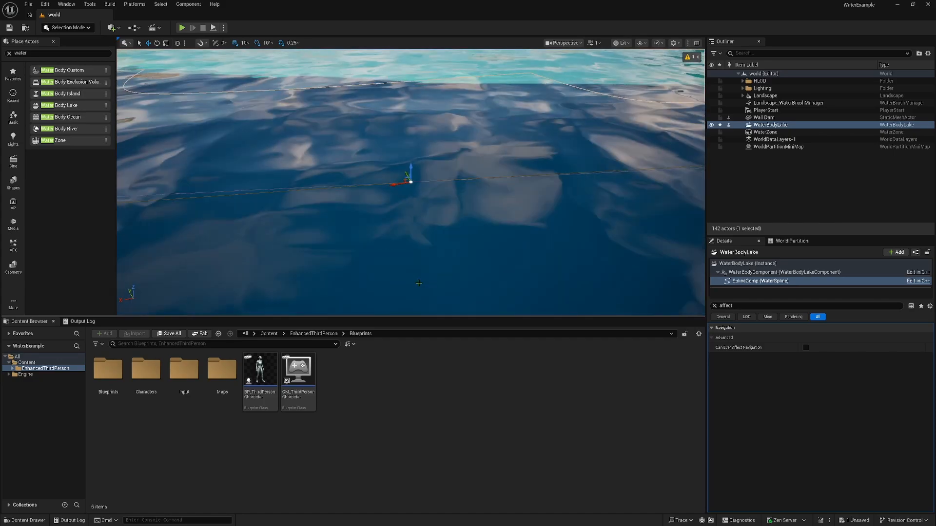
{"action": "scroll", "coordinate": [348, 235], "scroll_direction": "down", "scroll_amount": 5}
{"action": "left_click_drag", "start_coordinate": [392, 184], "coordinate": [271, 185]}
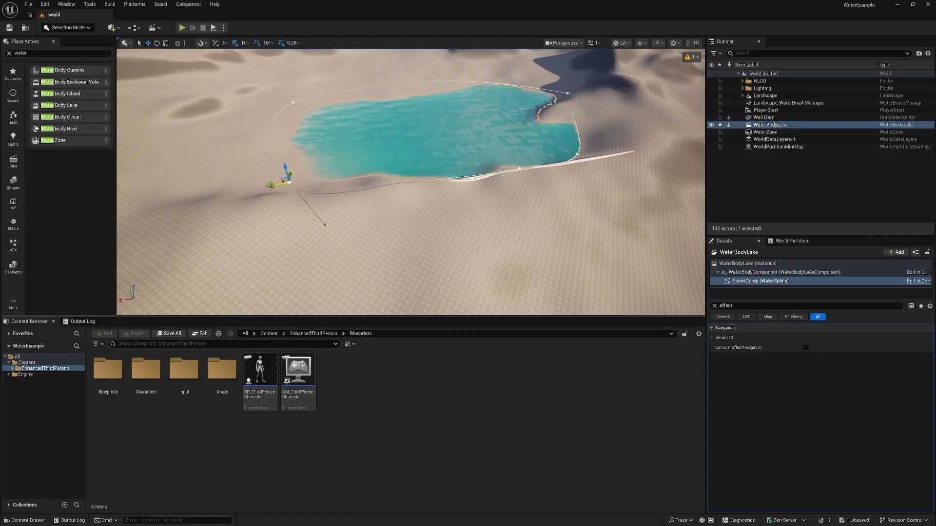
- Save the level and play-test it, walking the character along the dam wall to inspect the reshaped lake
{"action": "key", "text": "ctrl+s"}
{"action": "left_click", "coordinate": [182, 28]}
{"action": "key", "text": "w"}
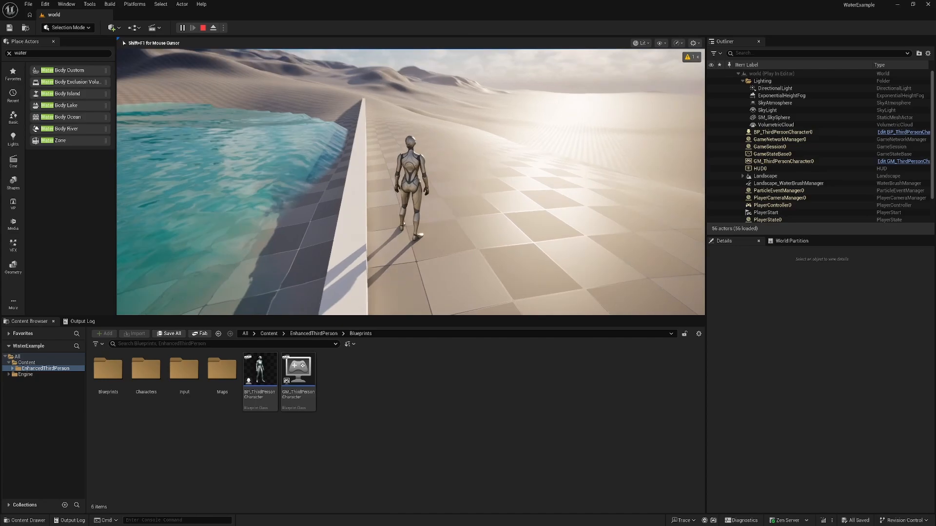
{"action": "key", "text": "Escape"}
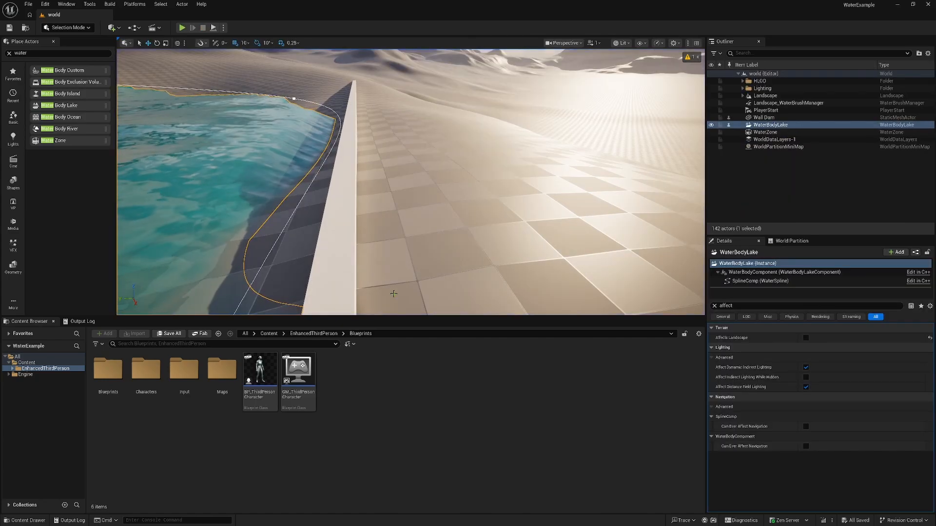